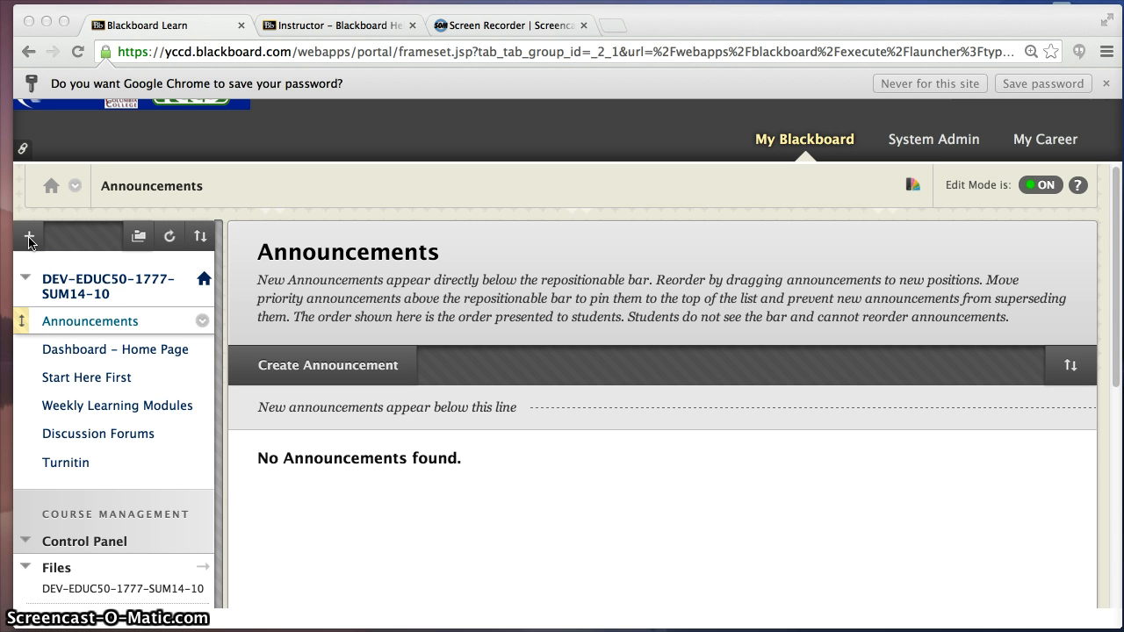
Step: Add a Grade Book tool link of type My Grades, available to users, and place it below Dashboard - Home Page in the course menu
click(29, 239)
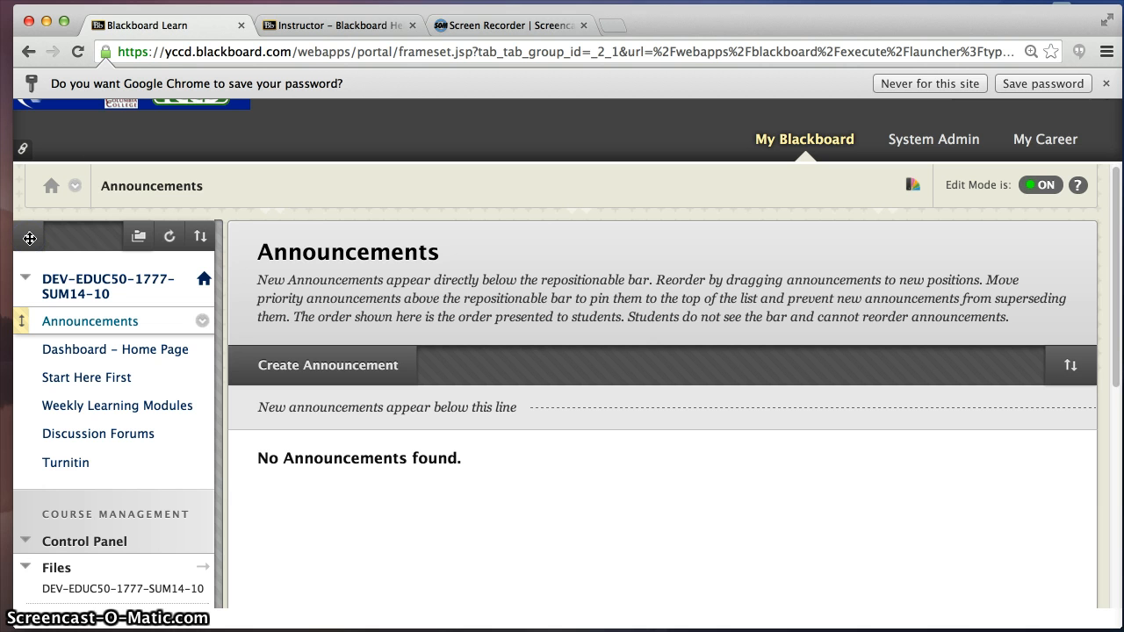
click(29, 239)
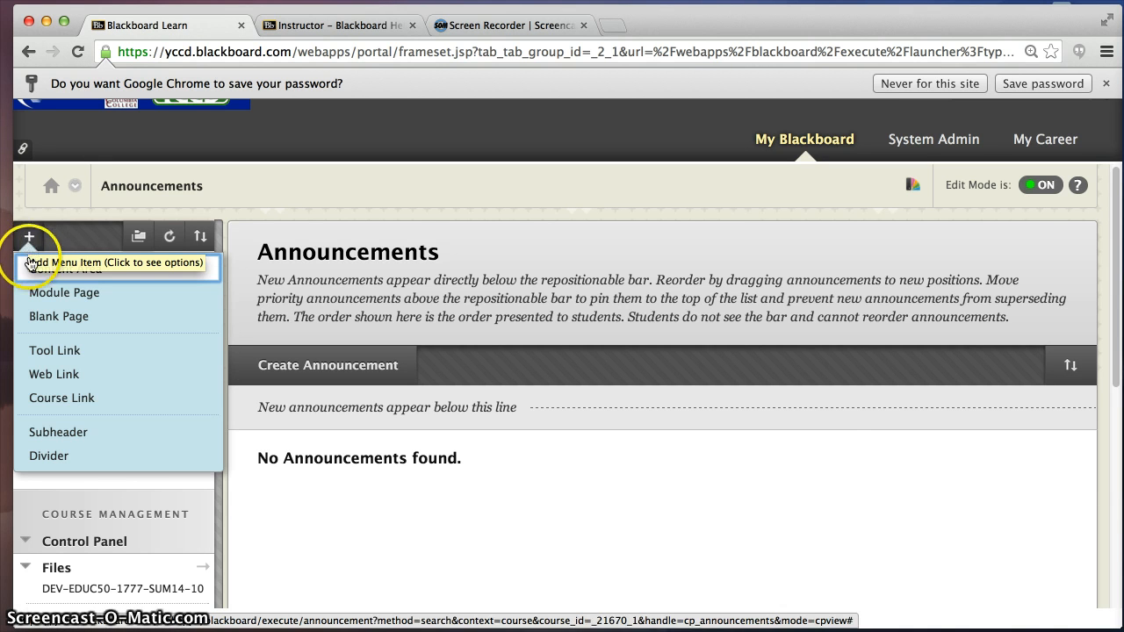
click(35, 351)
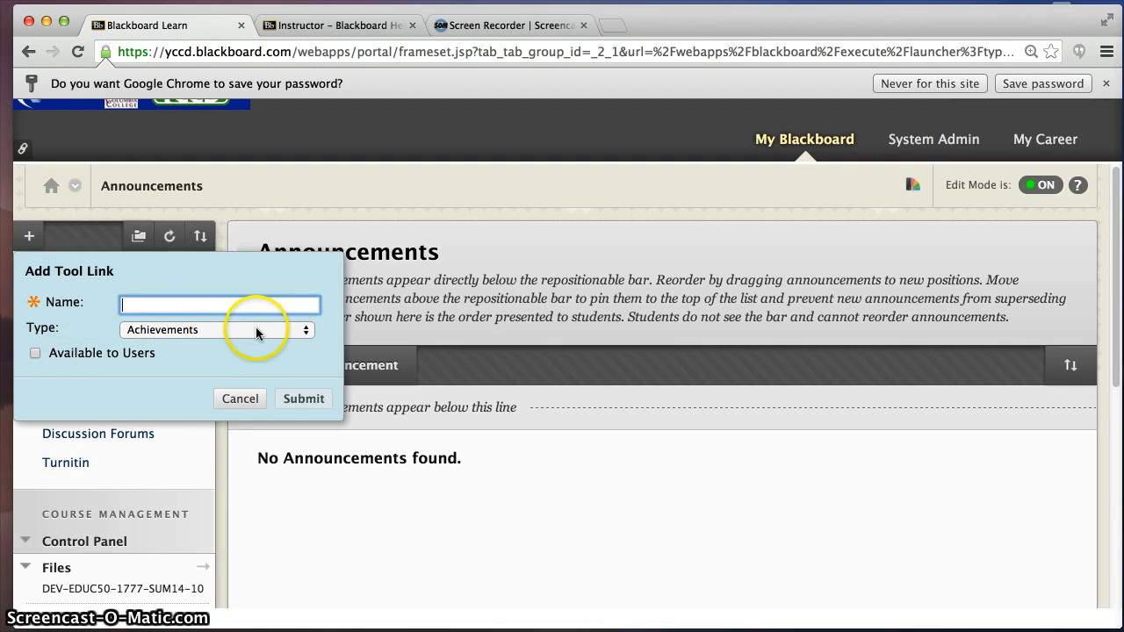
click(301, 332)
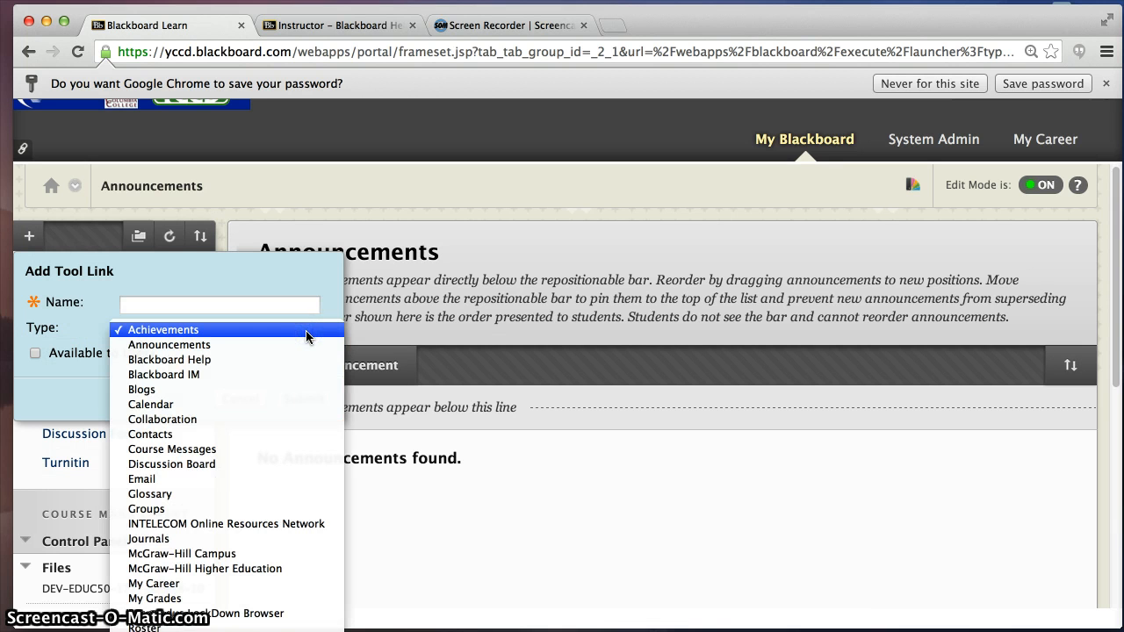
click(180, 598)
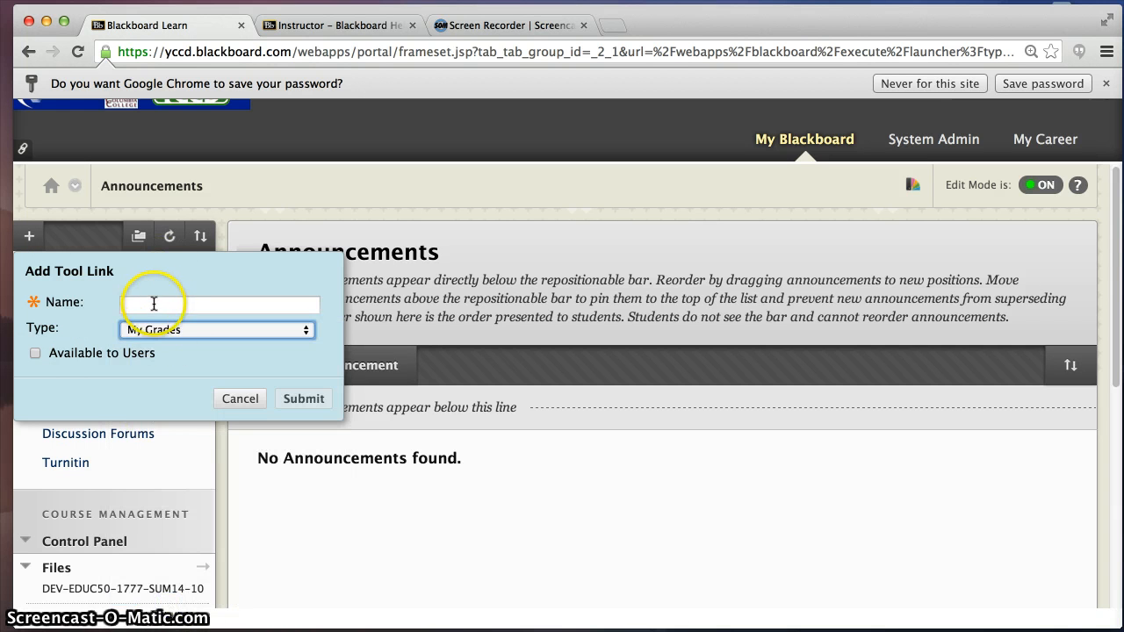
click(153, 303)
text(Gra)
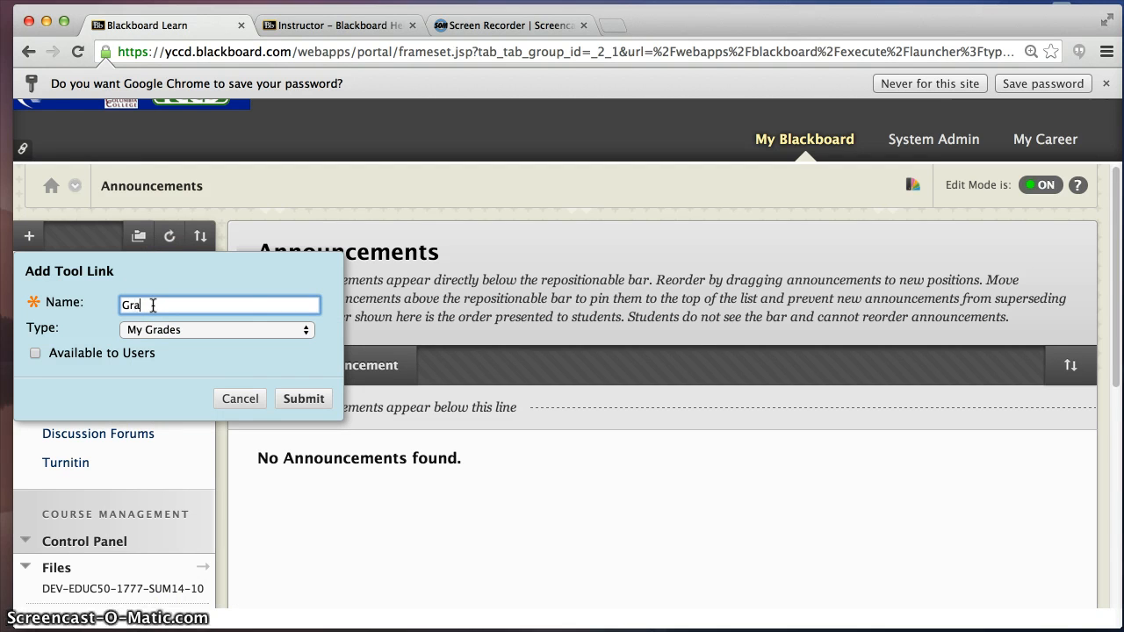
text(de Book)
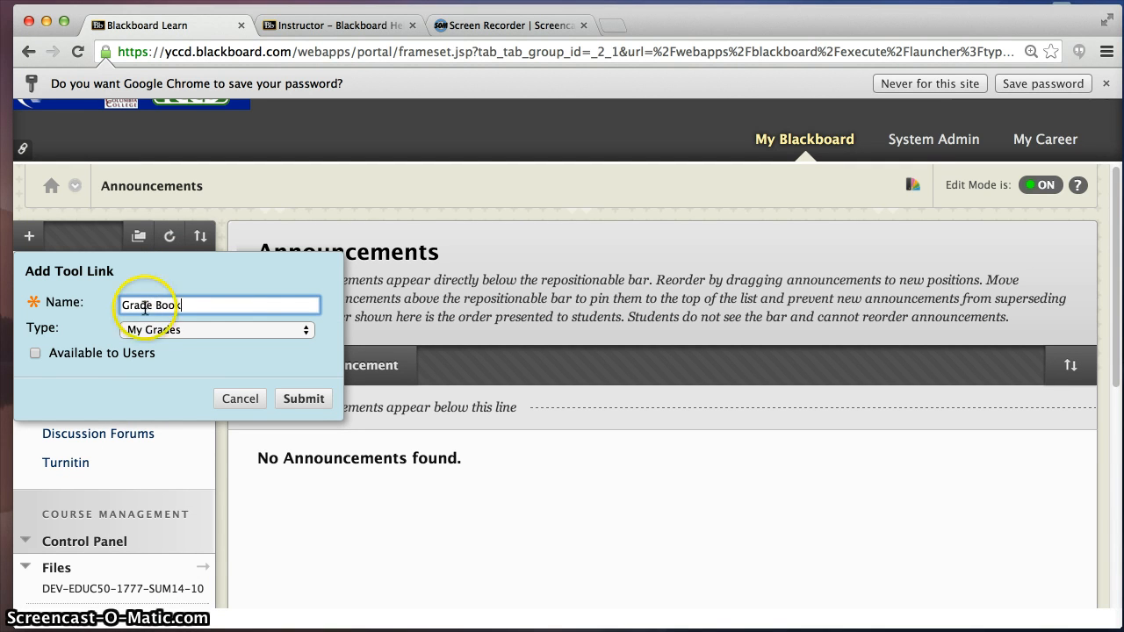
click(35, 354)
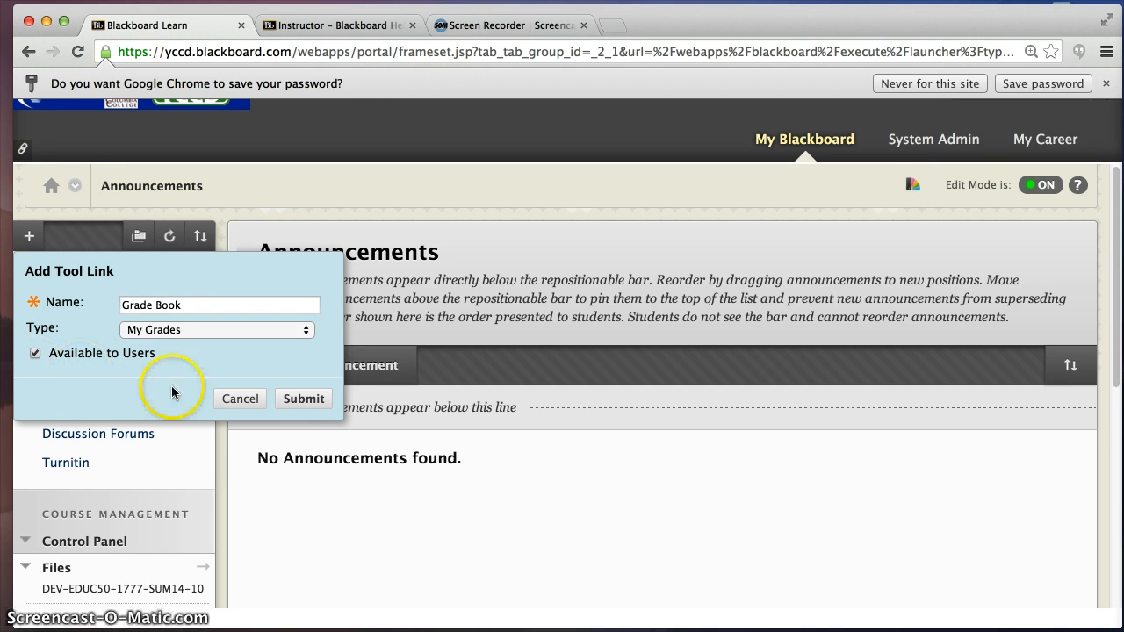
click(303, 399)
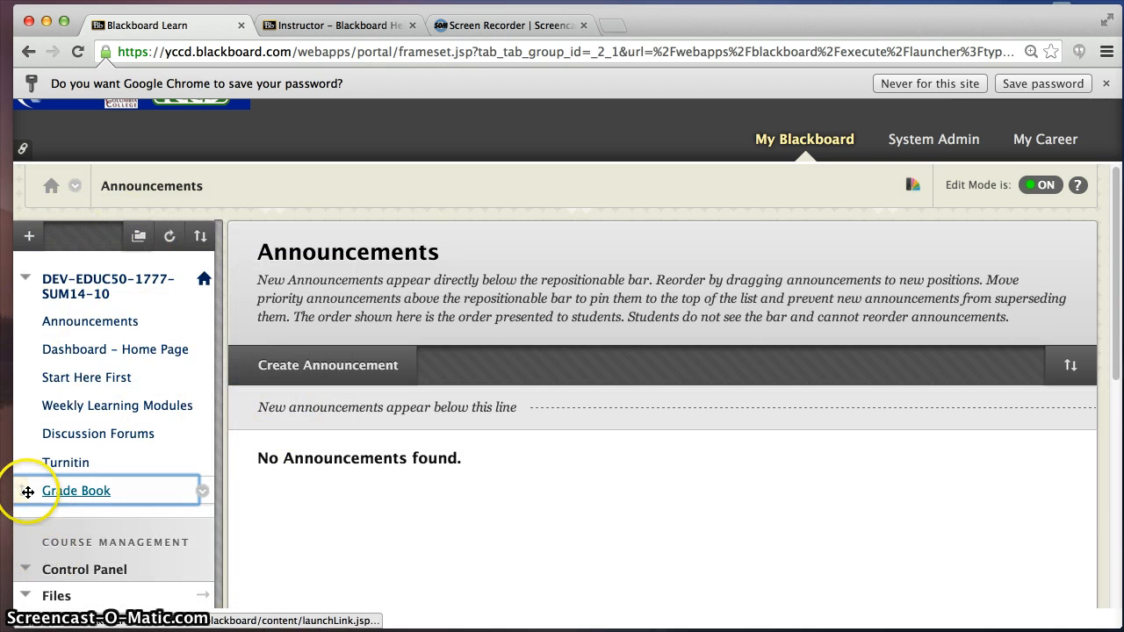
drag(25, 488, 49, 379)
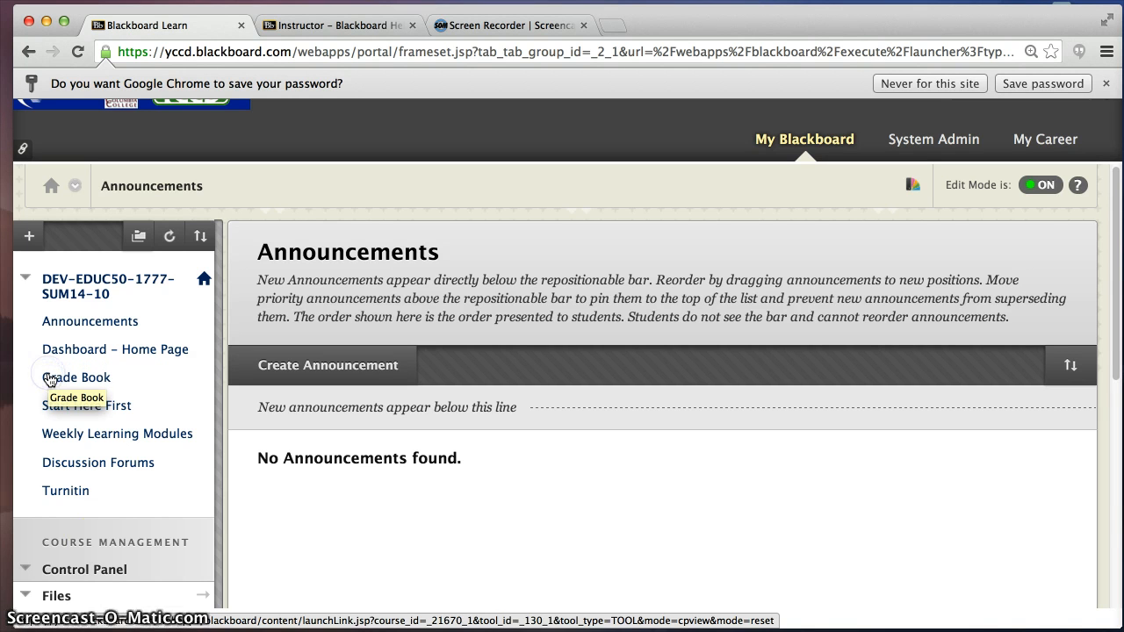
Step: Collapse the Files section of the Control Panel and open the Needs Grading page of the Grade Center
click(1117, 364)
drag(1116, 359, 1118, 496)
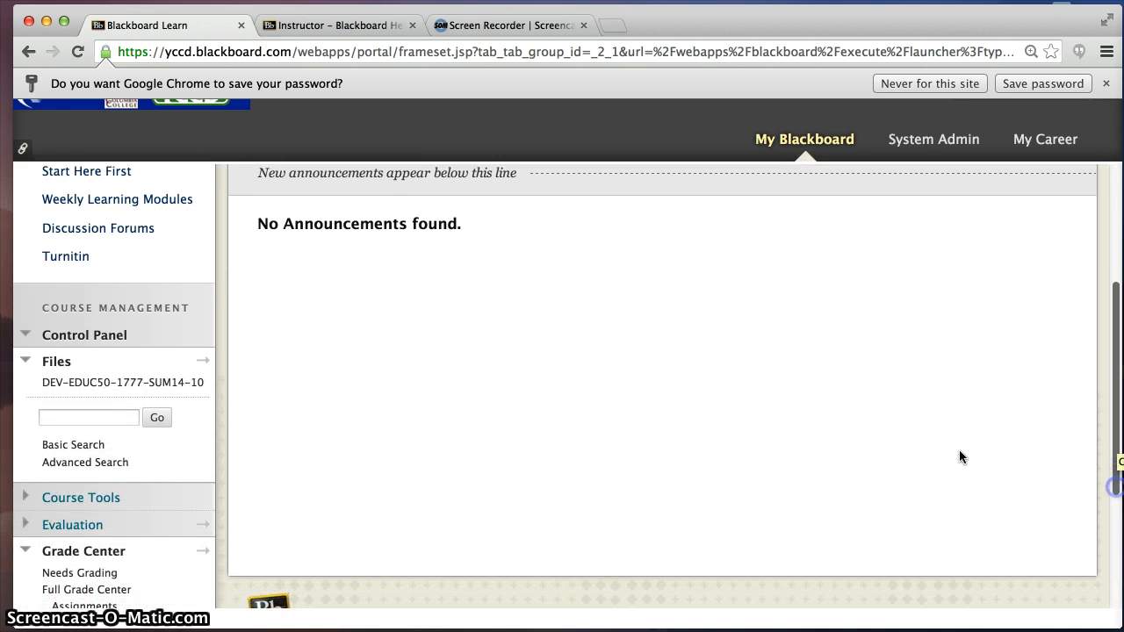
click(26, 363)
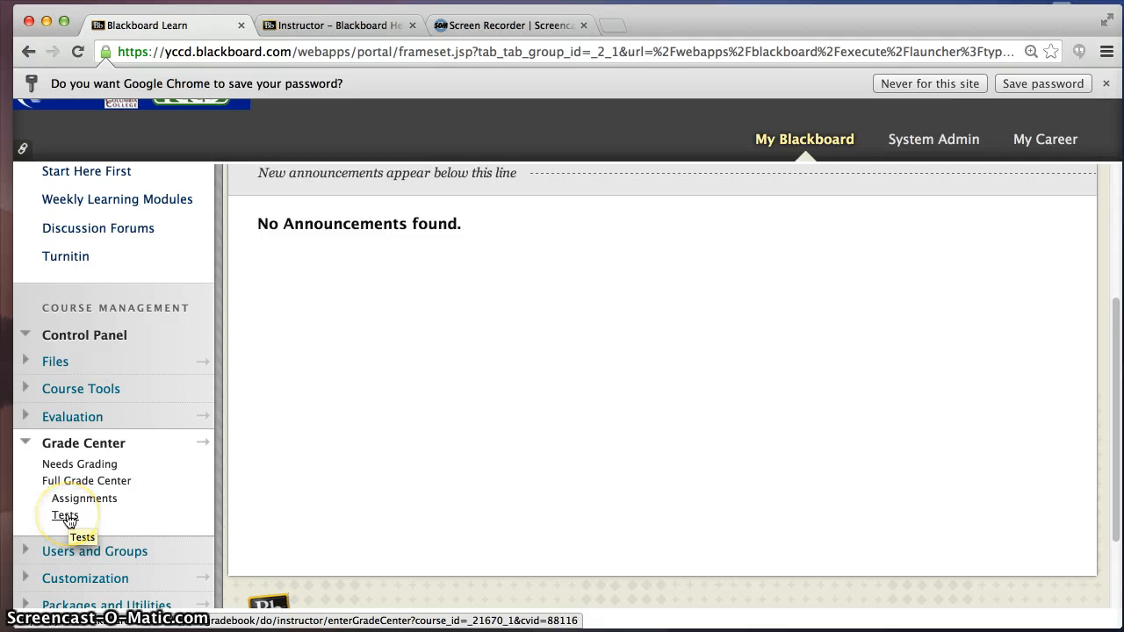
click(70, 466)
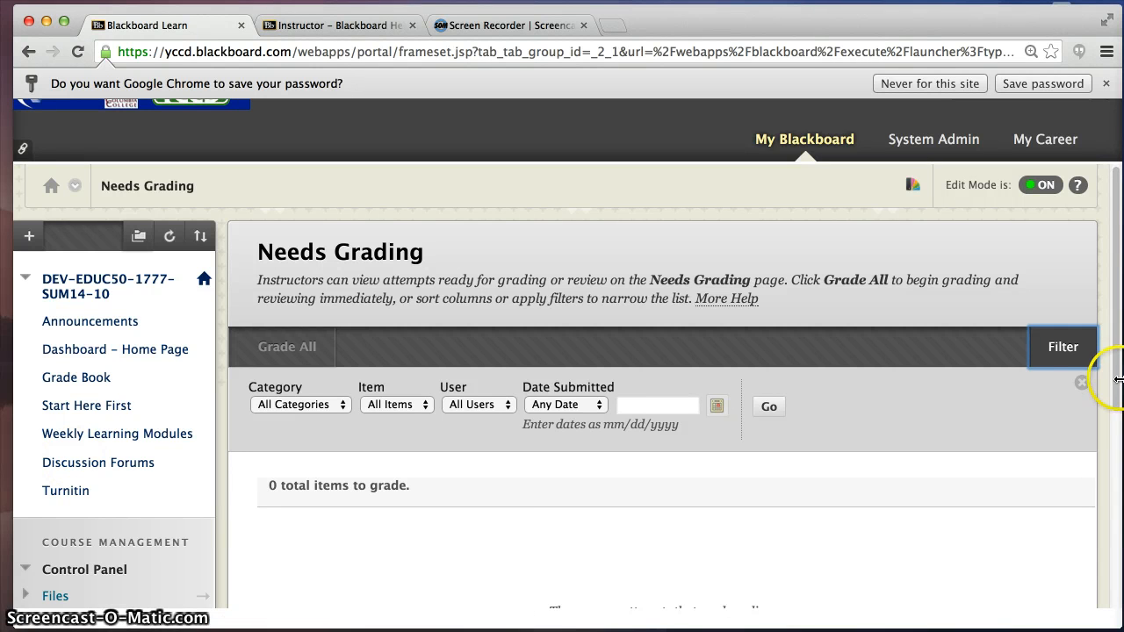
Step: Open the Full Grade Center from the Control Panel
drag(1118, 383, 1117, 451)
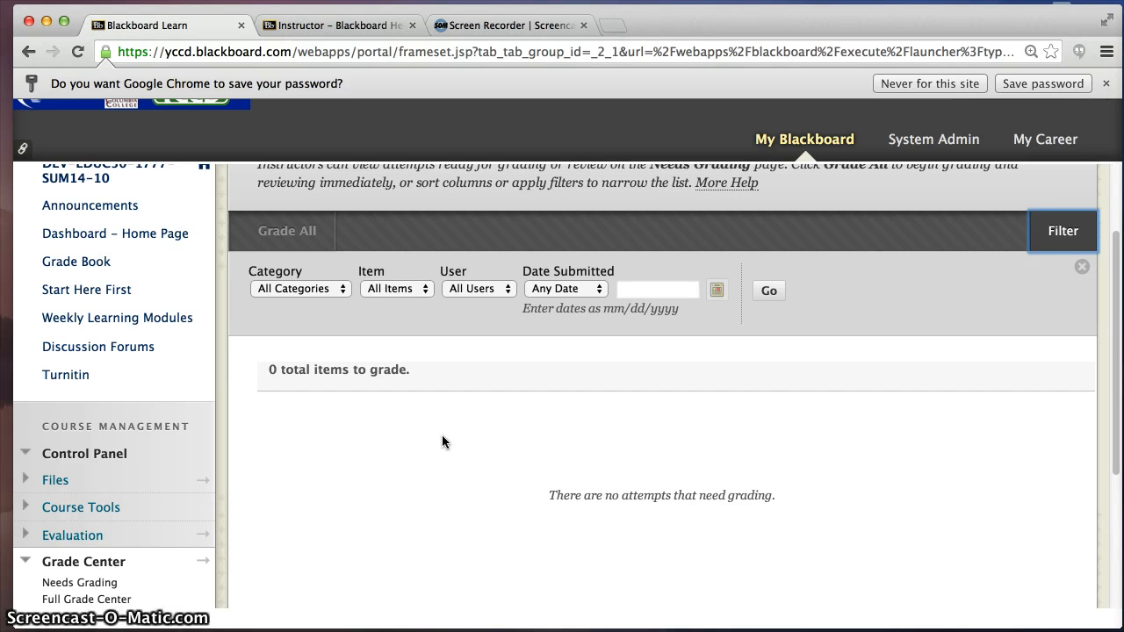
click(25, 508)
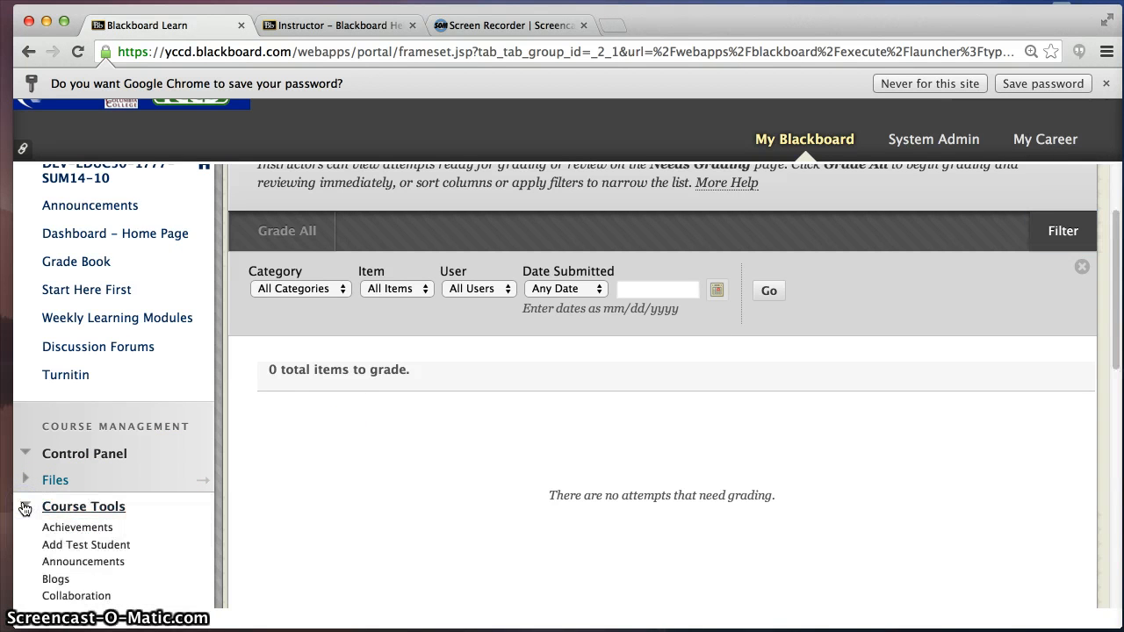
click(25, 509)
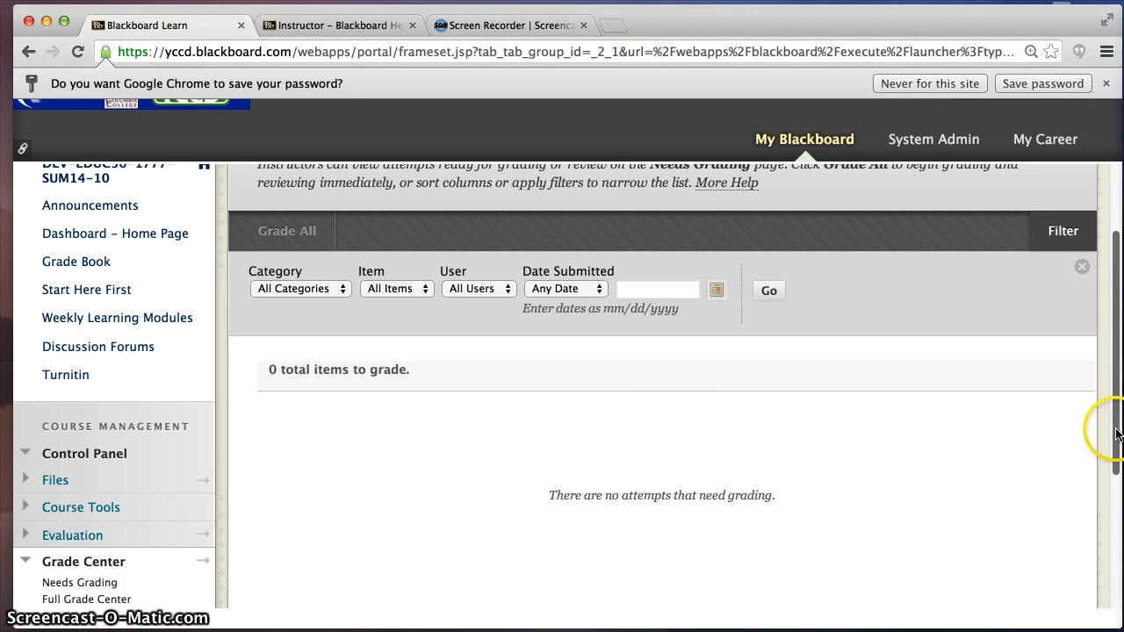
drag(1116, 432, 1118, 473)
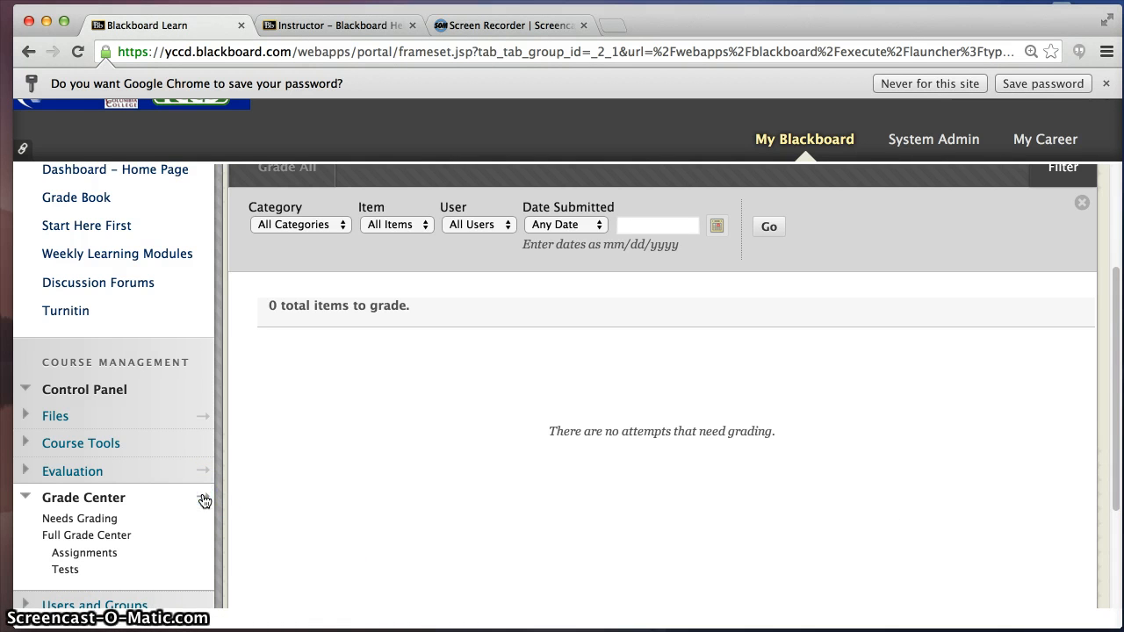
click(204, 500)
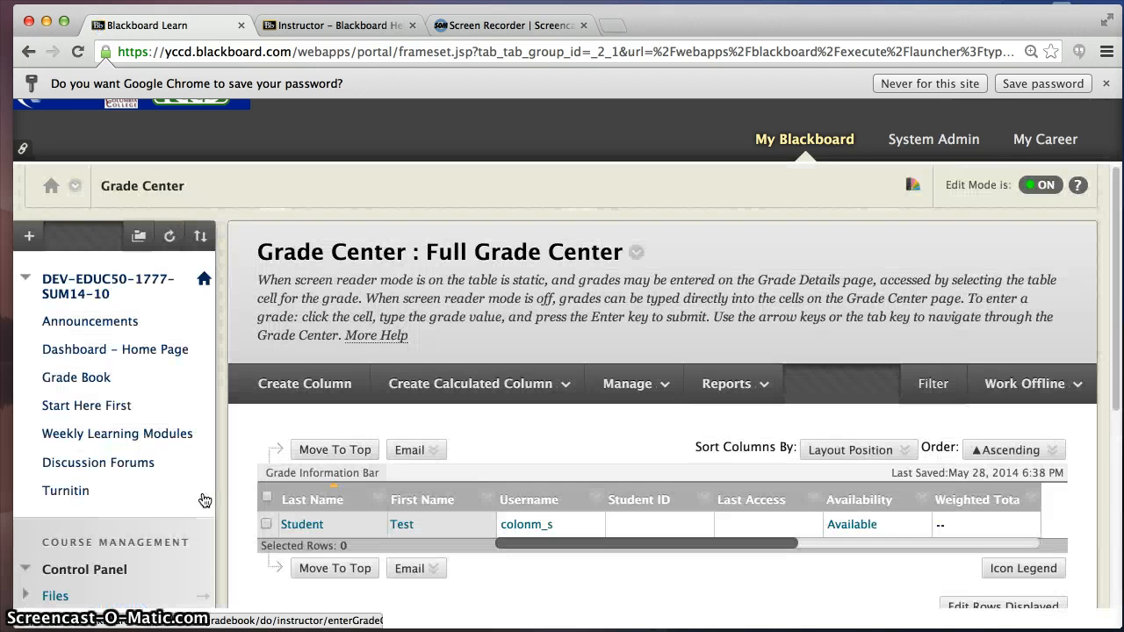
Step: Look over the Full Grade Center's options for sorting columns, calculated columns, reports and working offline
click(850, 449)
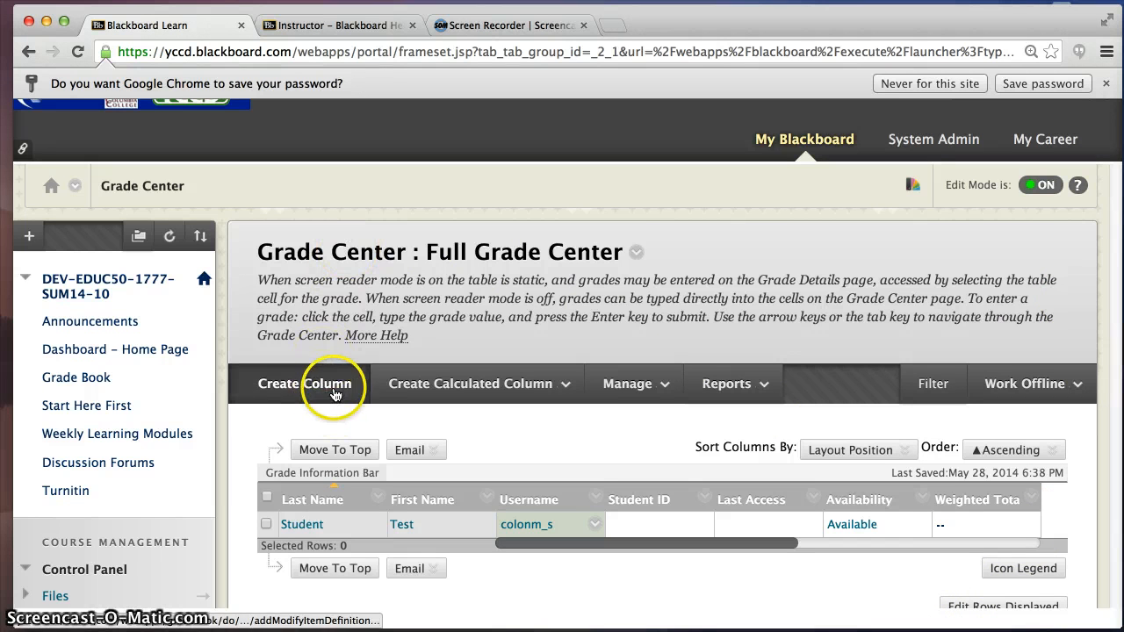
click(439, 386)
mouse_move(725, 399)
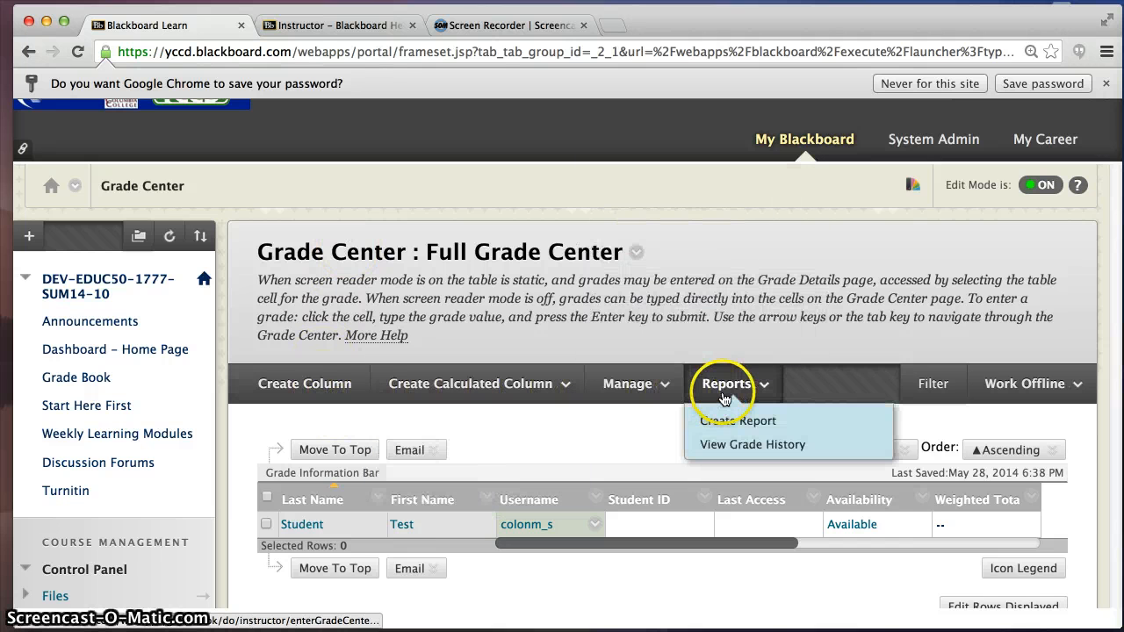
mouse_move(1029, 395)
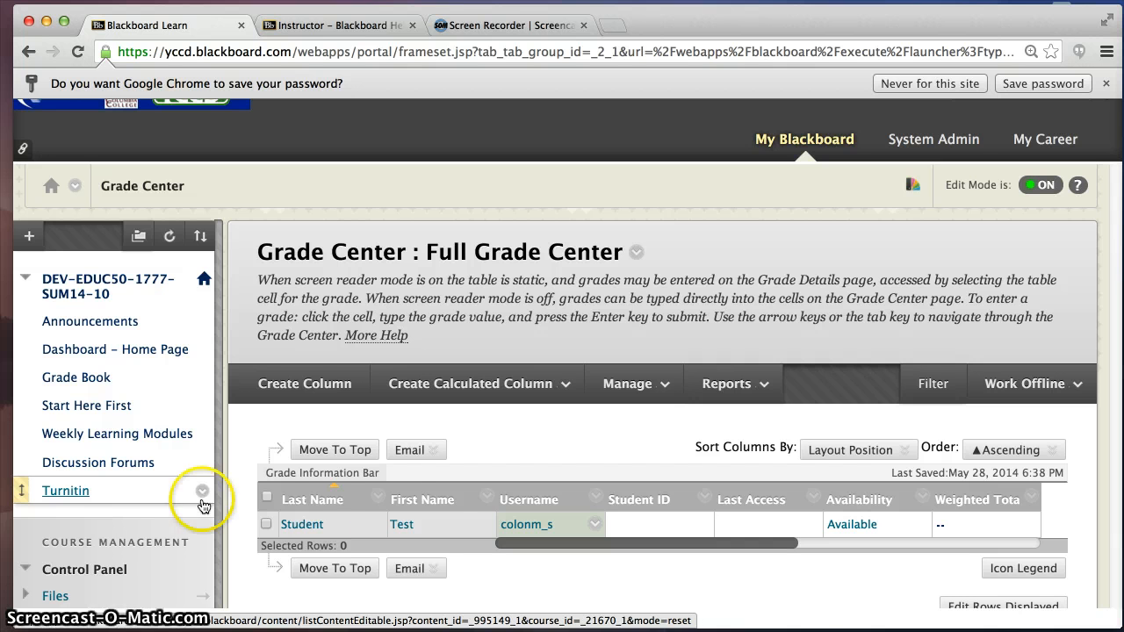
click(522, 383)
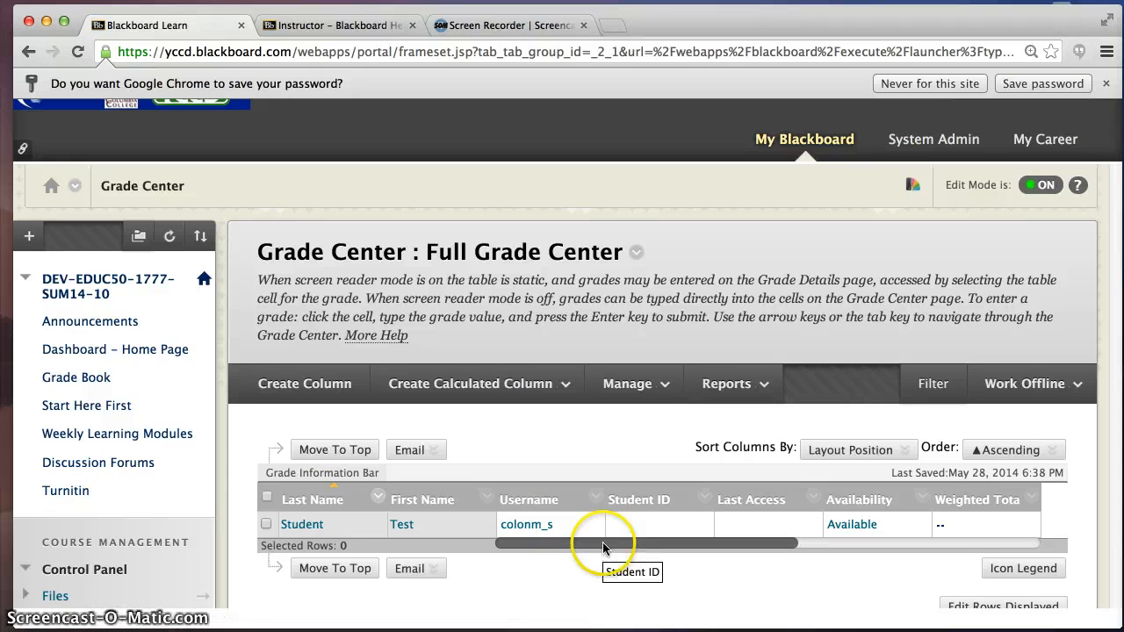
Step: Examine the grade information of the Week 1, practice assignment and Introduce Yourself Please! columns
drag(604, 543, 663, 558)
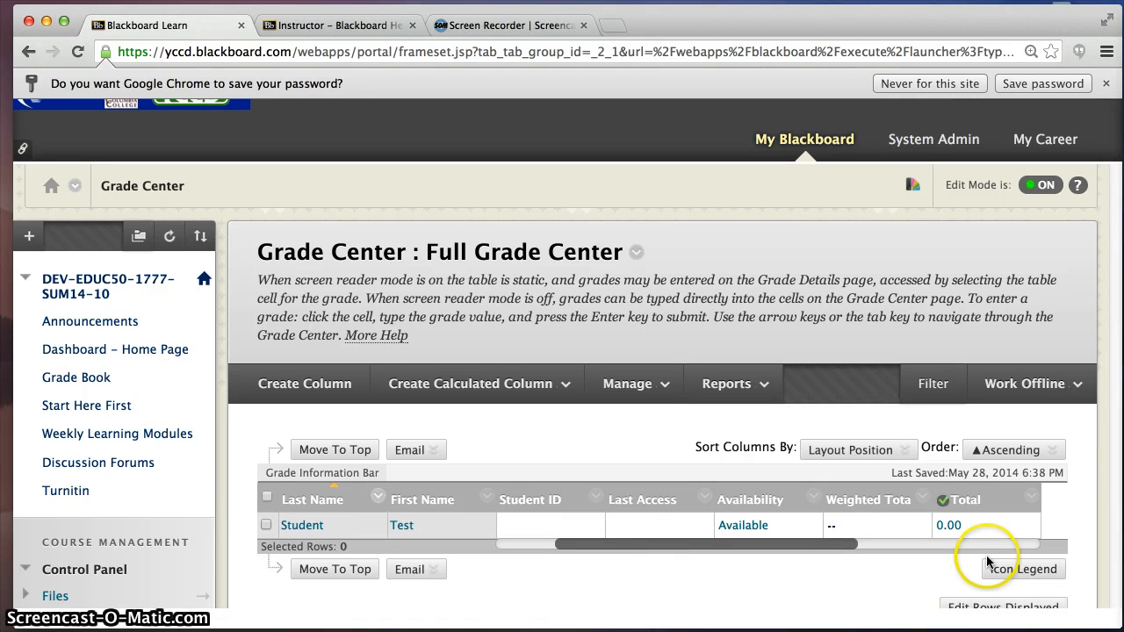
click(1010, 545)
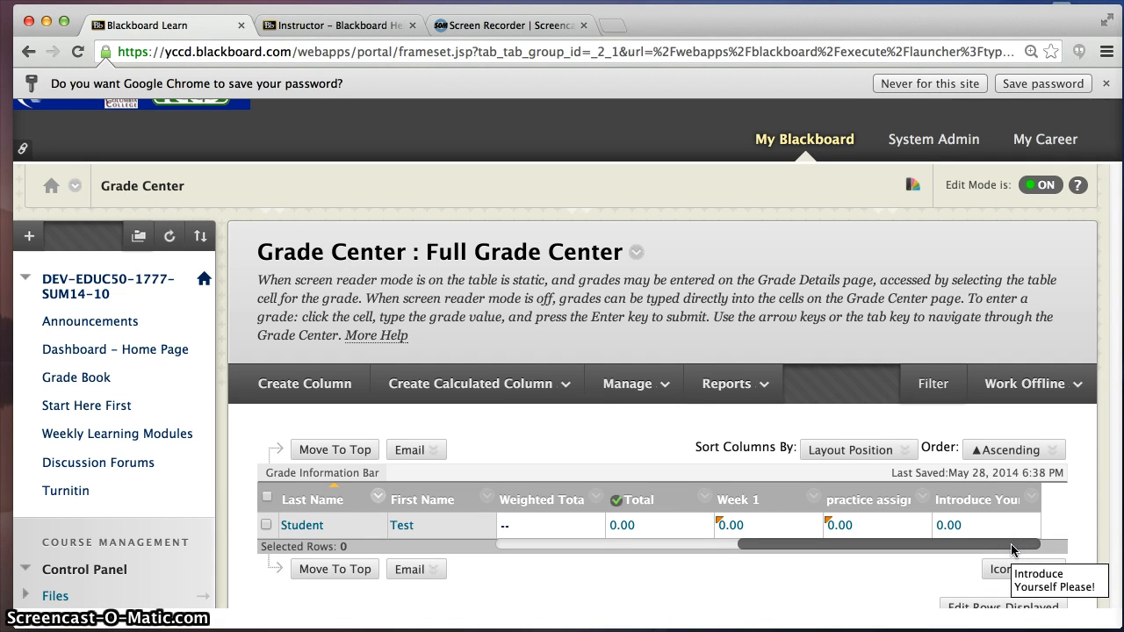
click(745, 502)
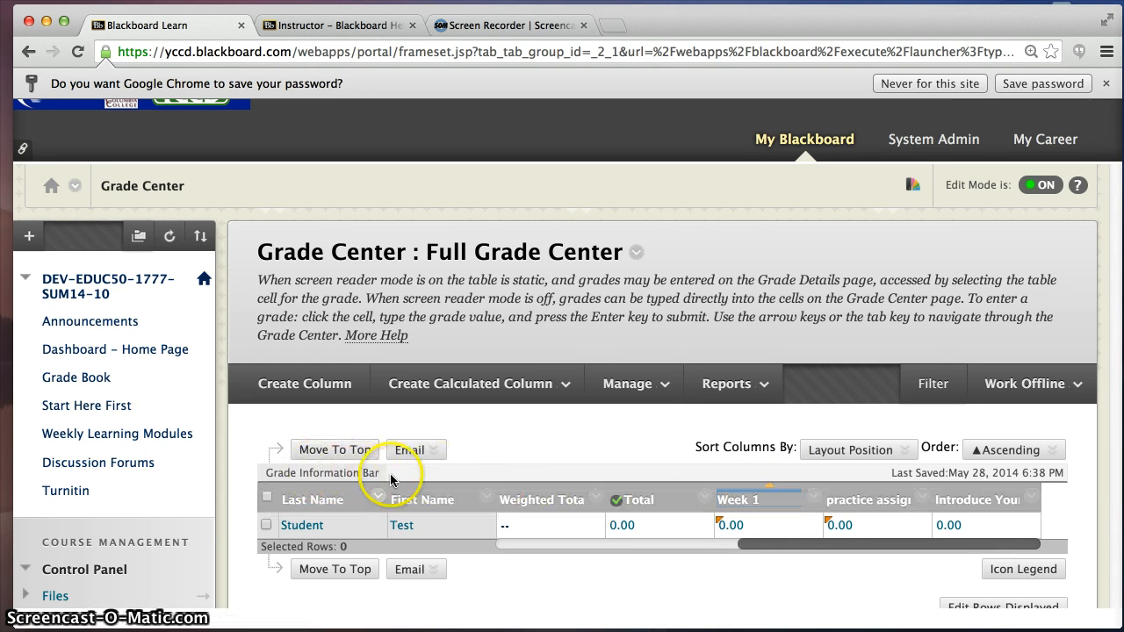
click(868, 501)
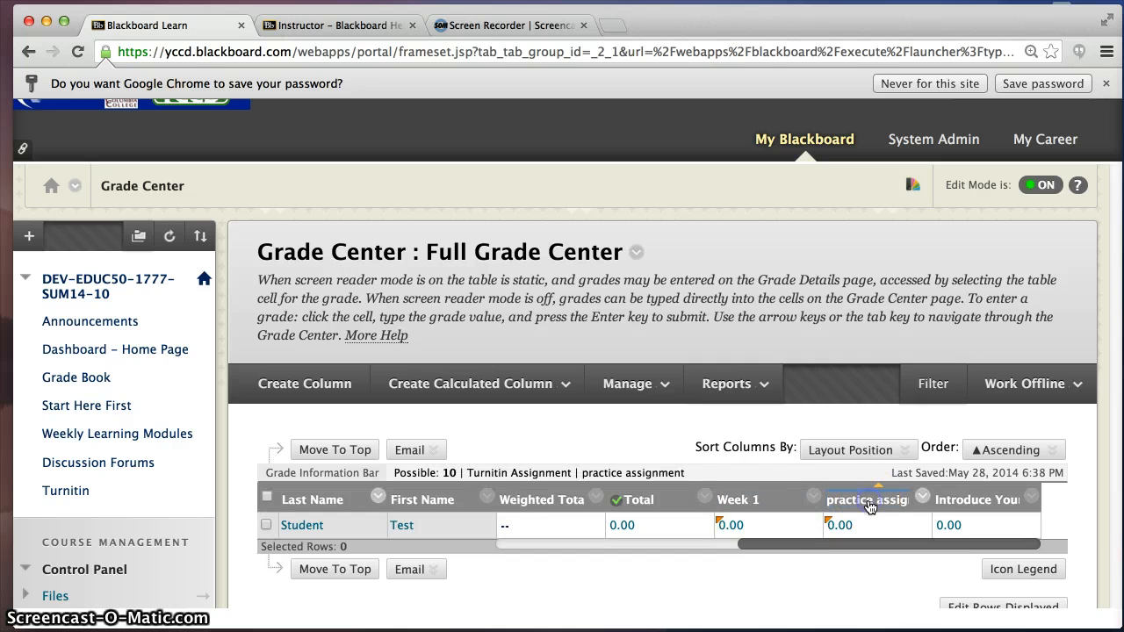
click(963, 504)
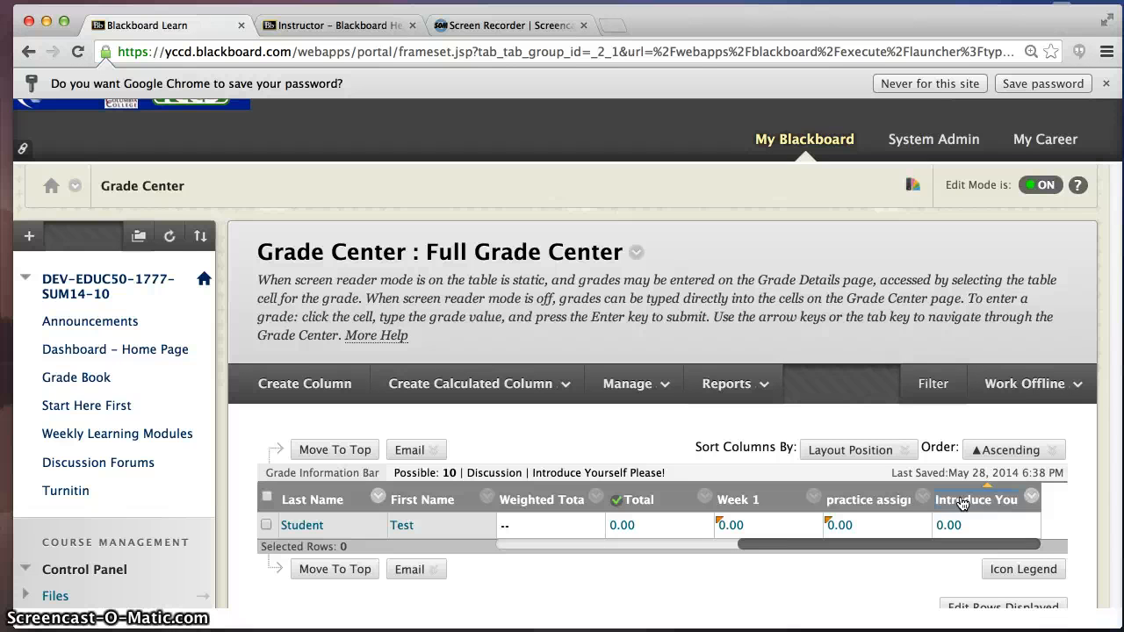
Step: Open the Grade Center's Categories page and examine the category titles and their assigned columns
click(646, 386)
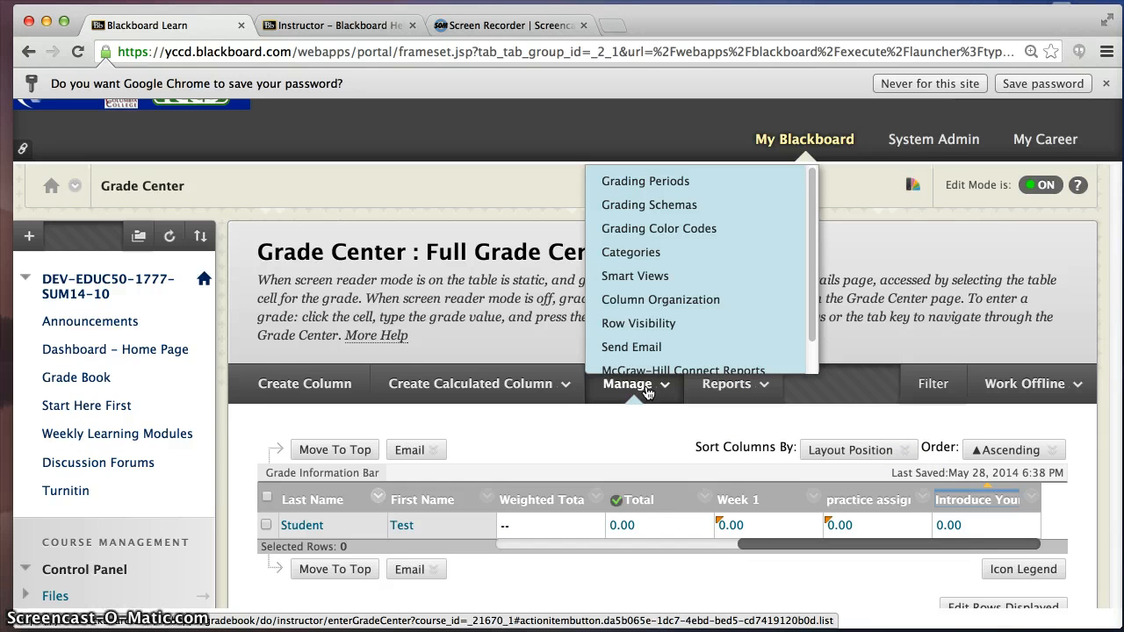
click(644, 389)
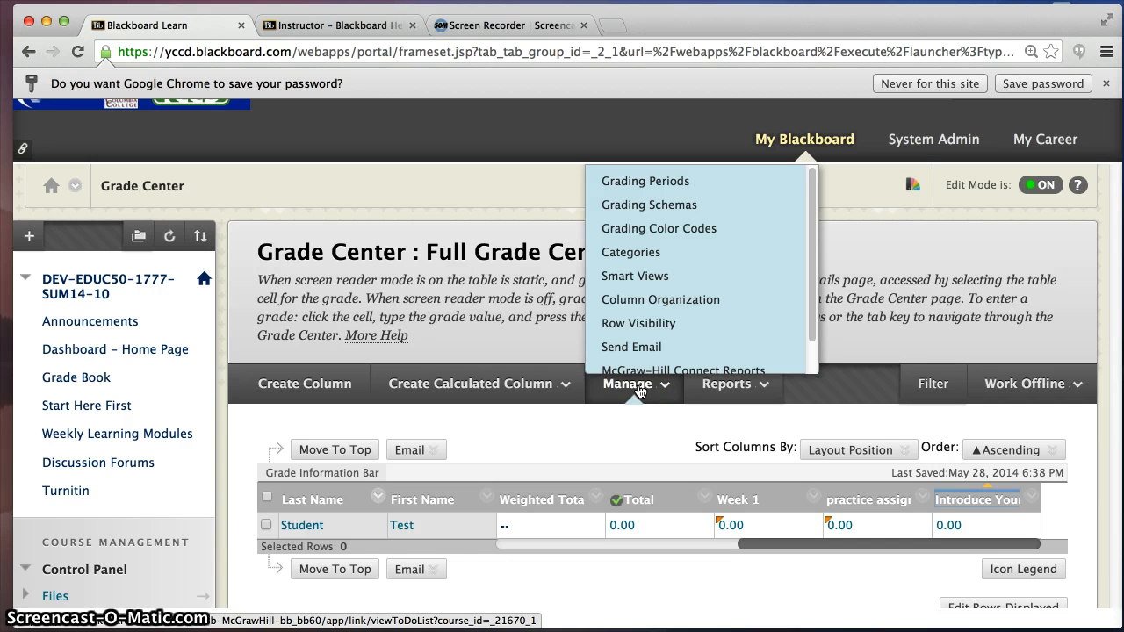
click(639, 255)
click(639, 256)
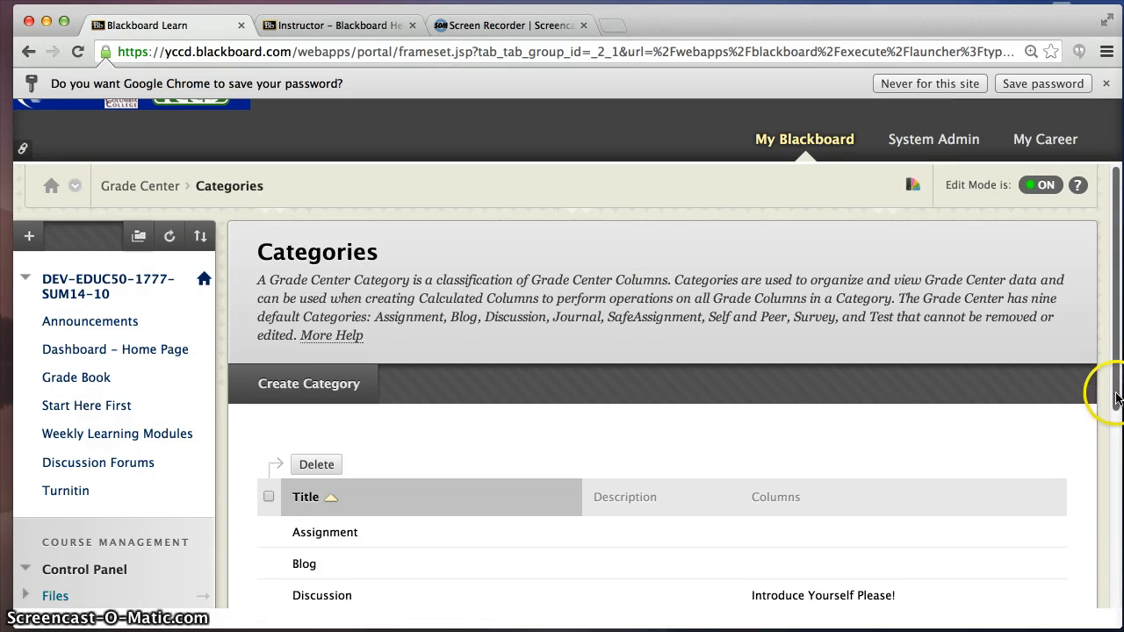
drag(1115, 395, 1107, 469)
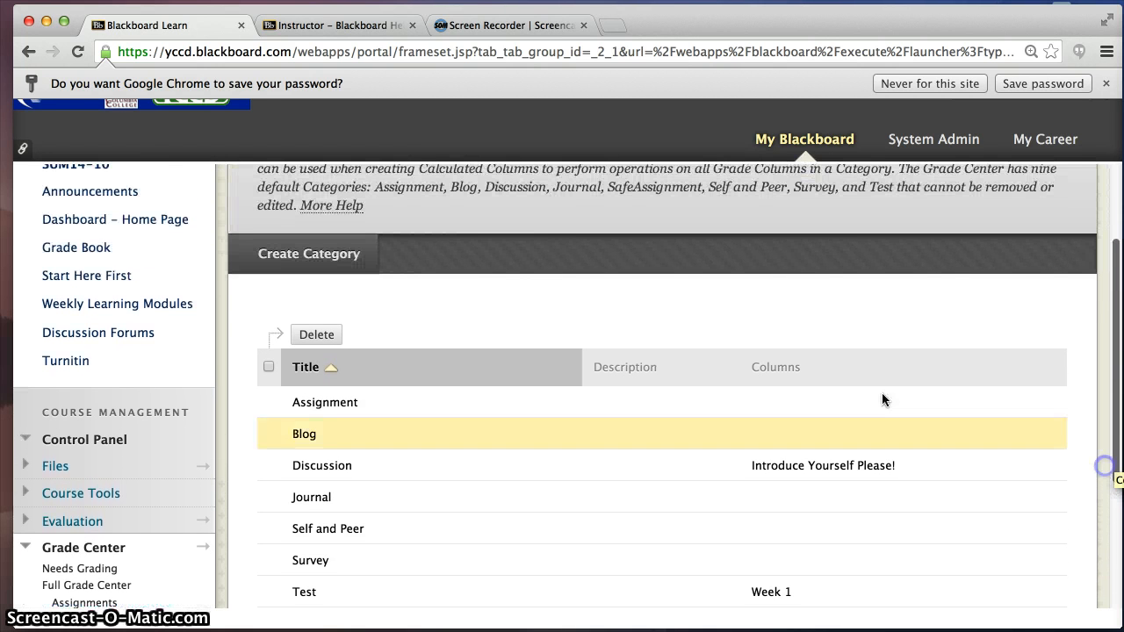
Step: Examine the Name and Description fields for creating a category, cancel the form, and review the whole category list
click(295, 260)
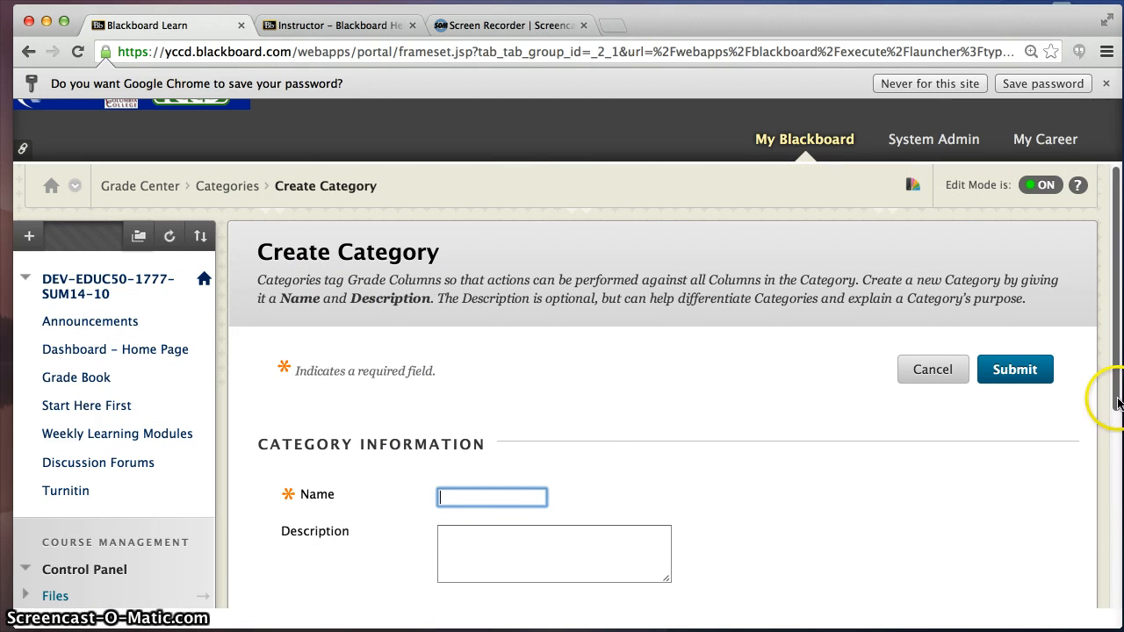
drag(1117, 402, 1117, 501)
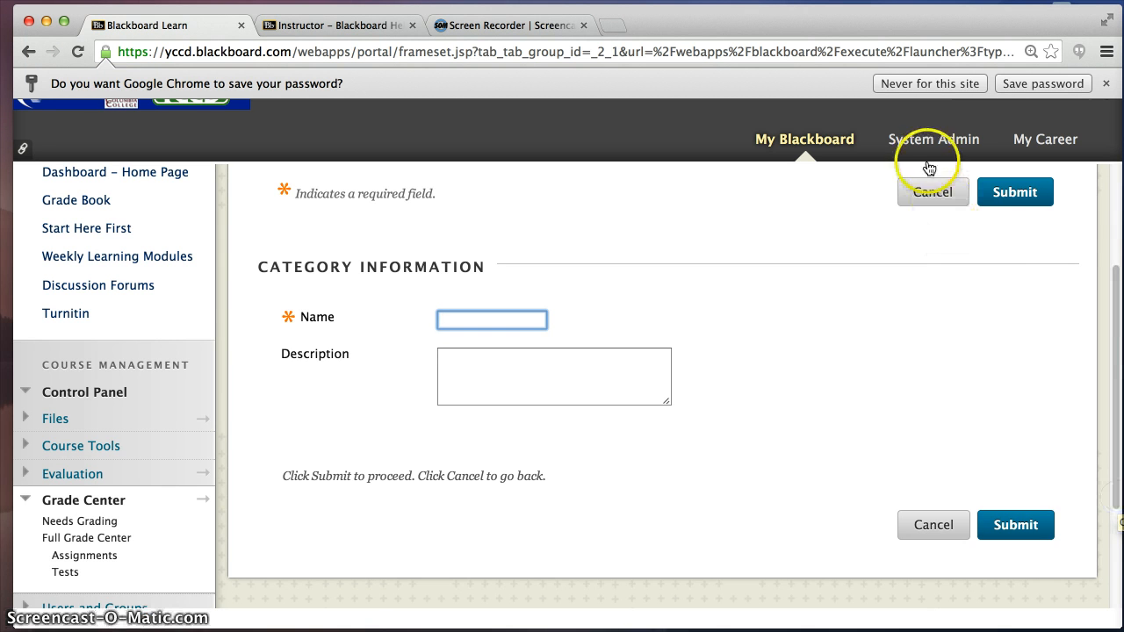
click(922, 193)
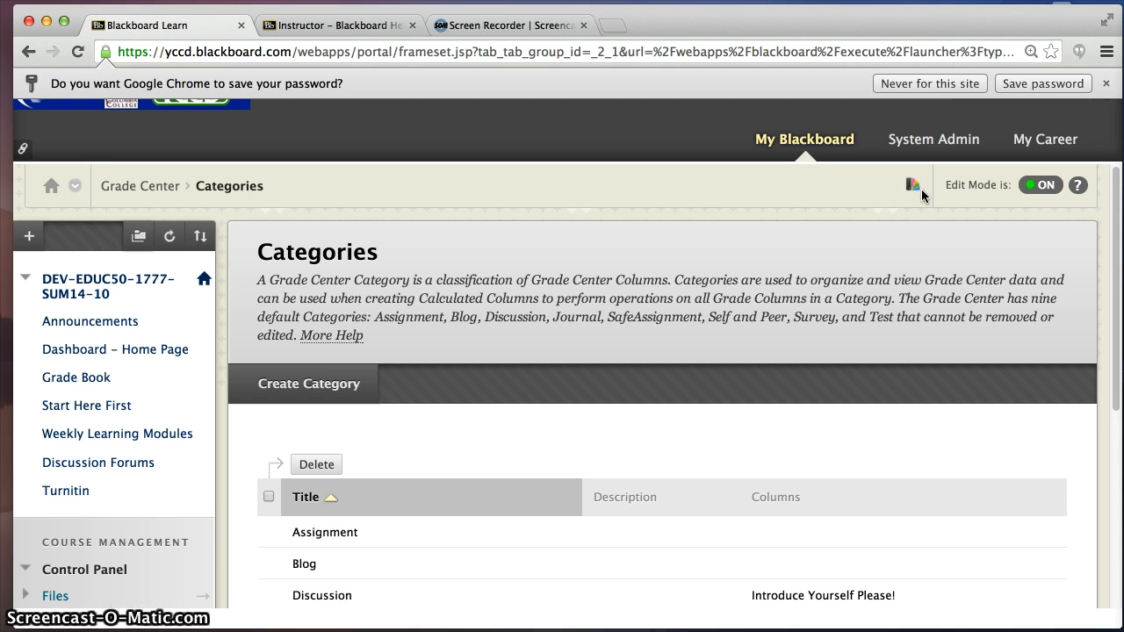
click(921, 188)
drag(1117, 385, 1116, 513)
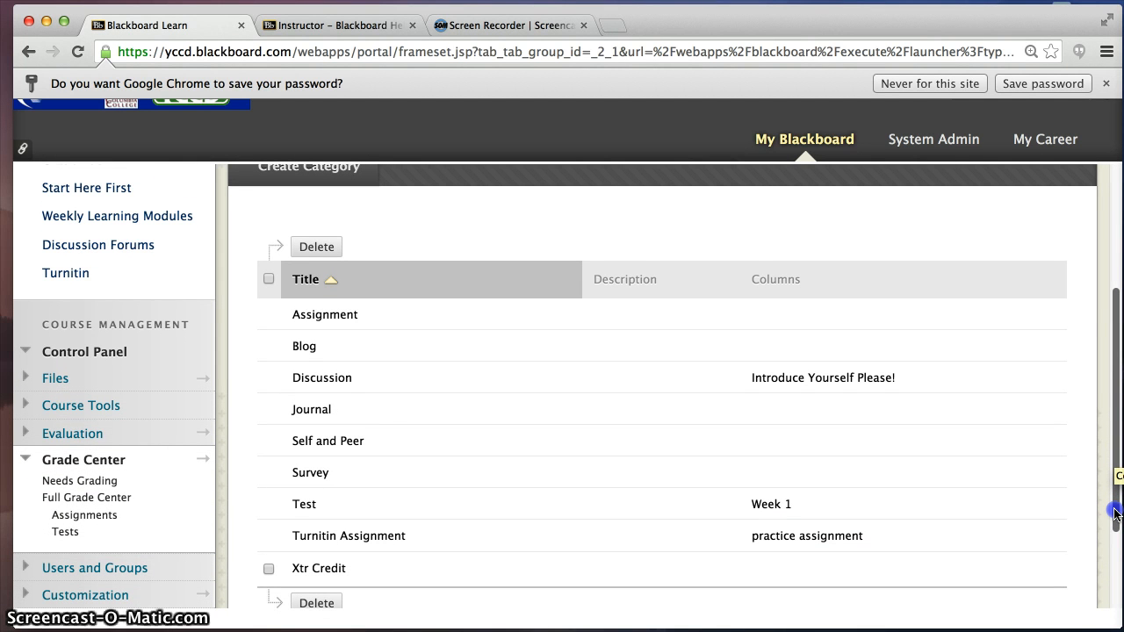
Step: Leave the category list and start a new grade column named Xtra Credit with the Grade Center name Xcr
drag(1116, 513, 1116, 582)
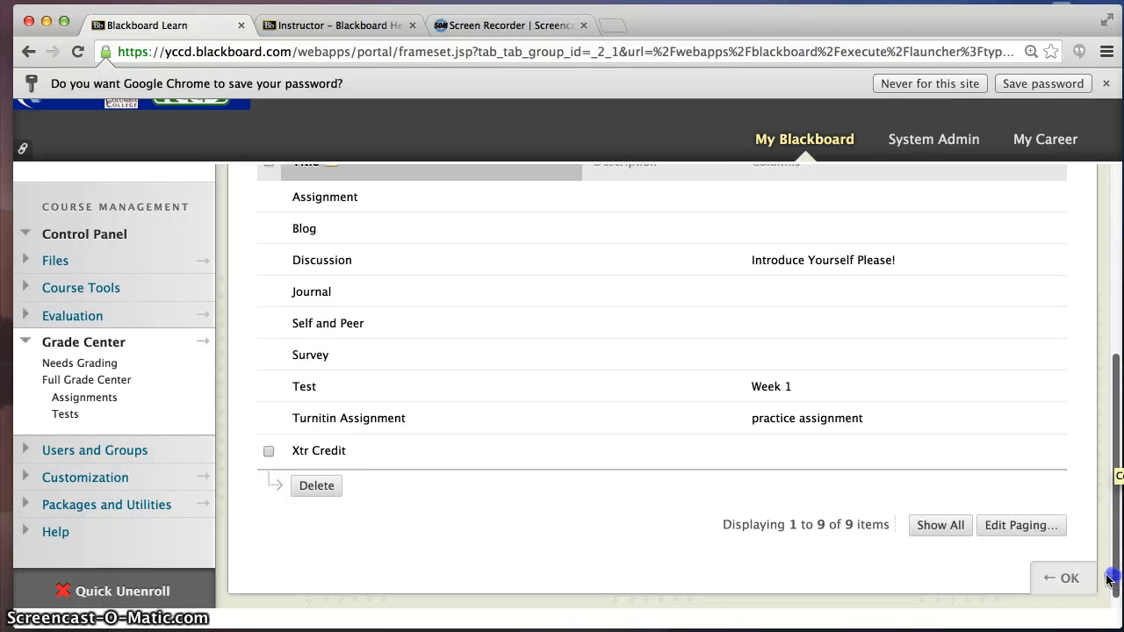
click(1071, 578)
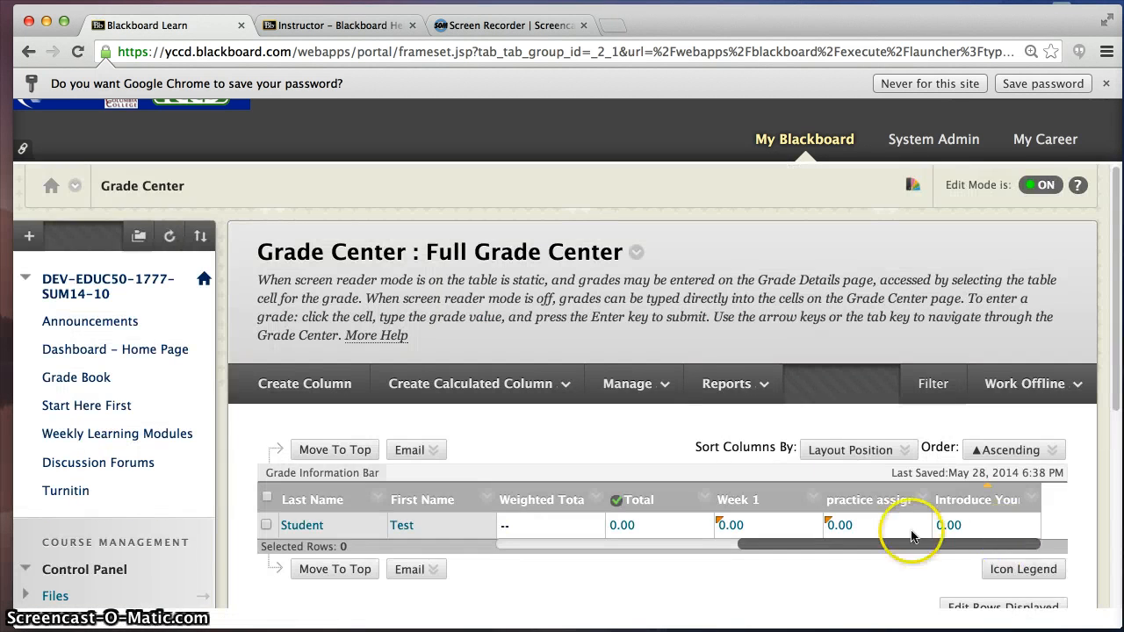
click(302, 386)
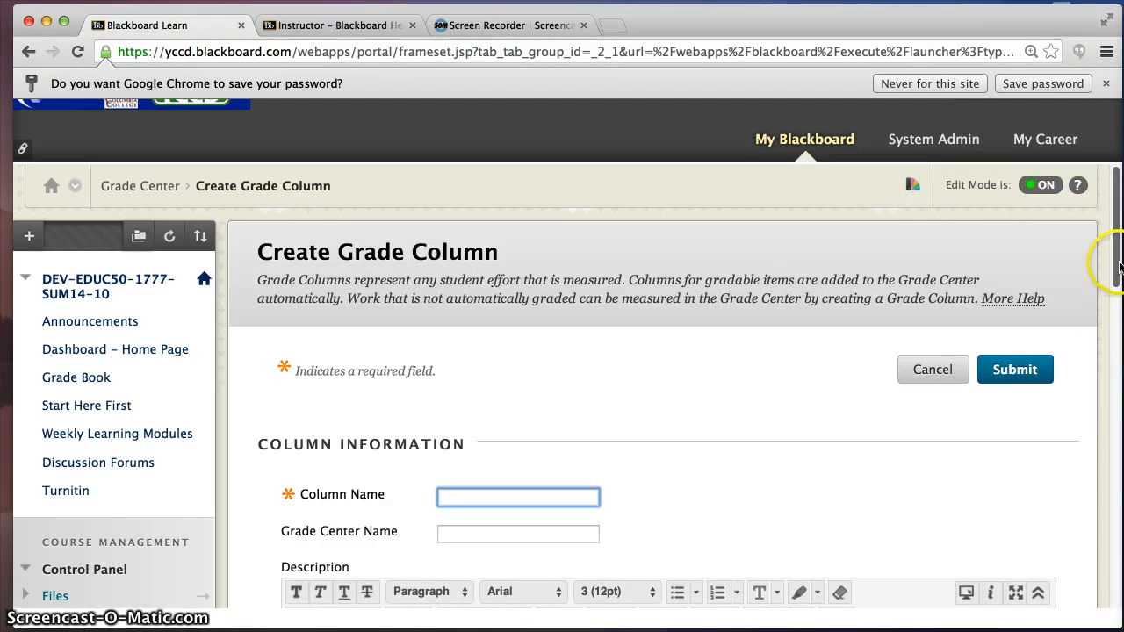
drag(1117, 268, 1118, 281)
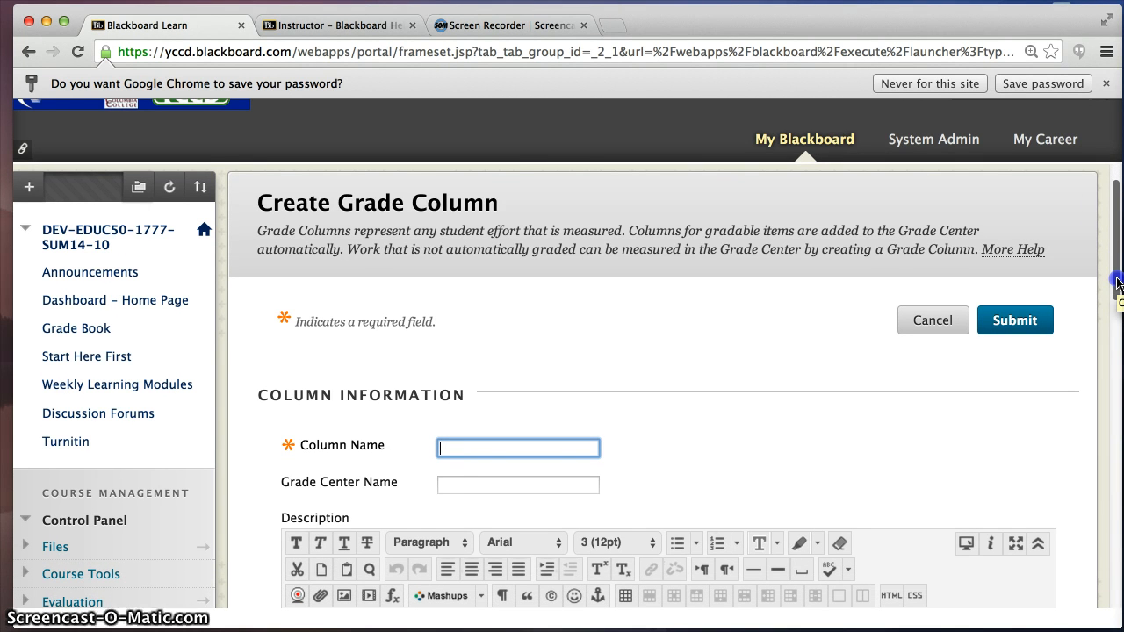
drag(1118, 281, 1118, 287)
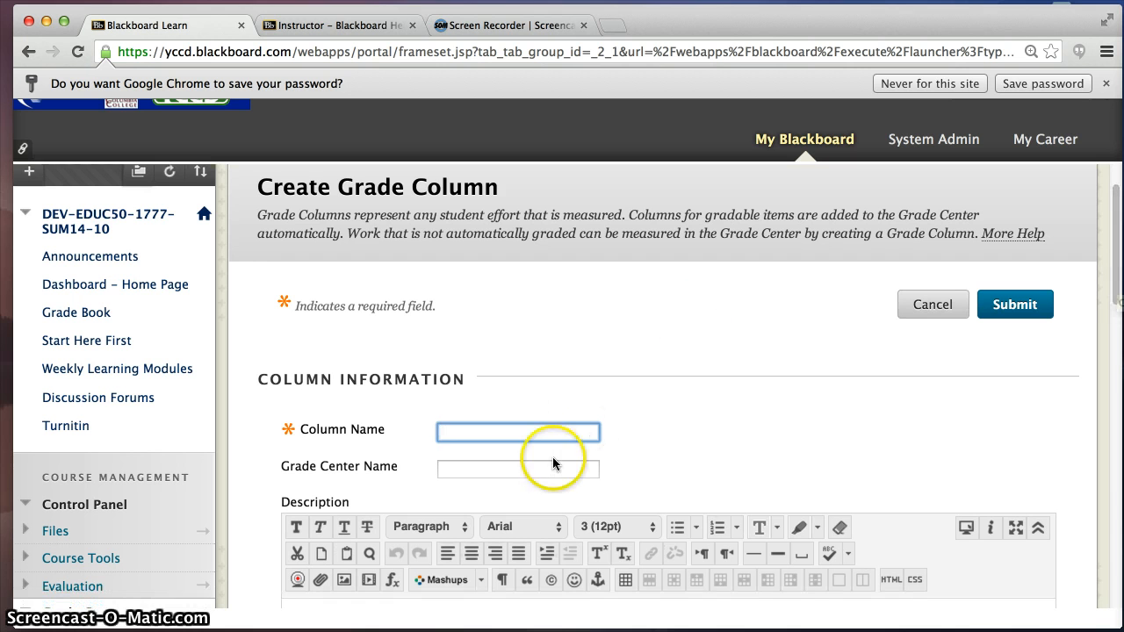
text(x)
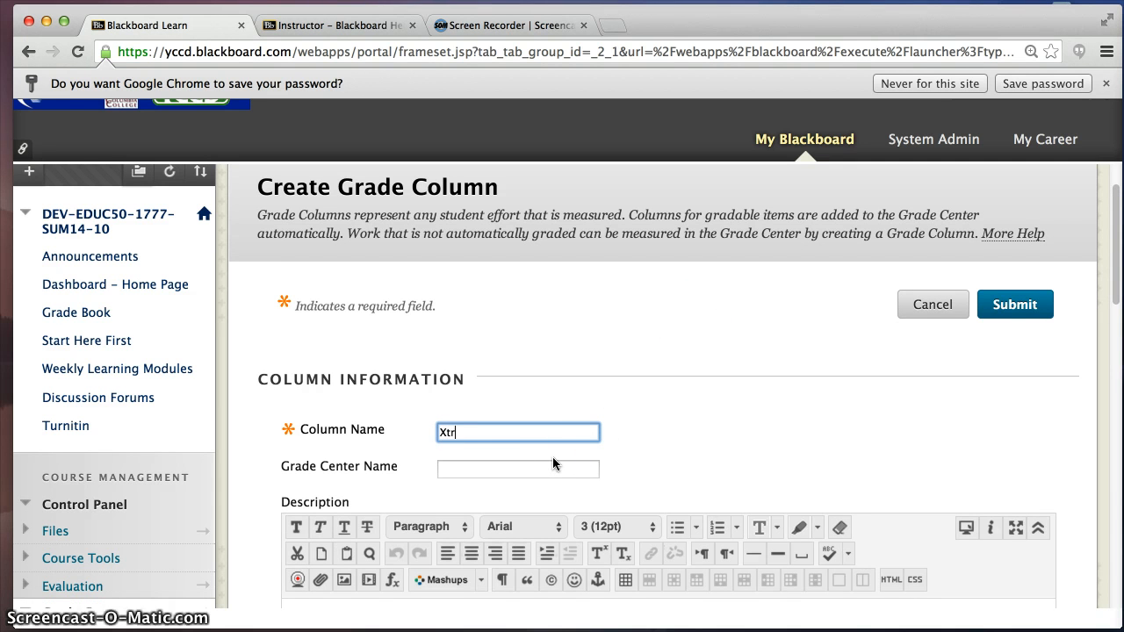
text(tra Cr)
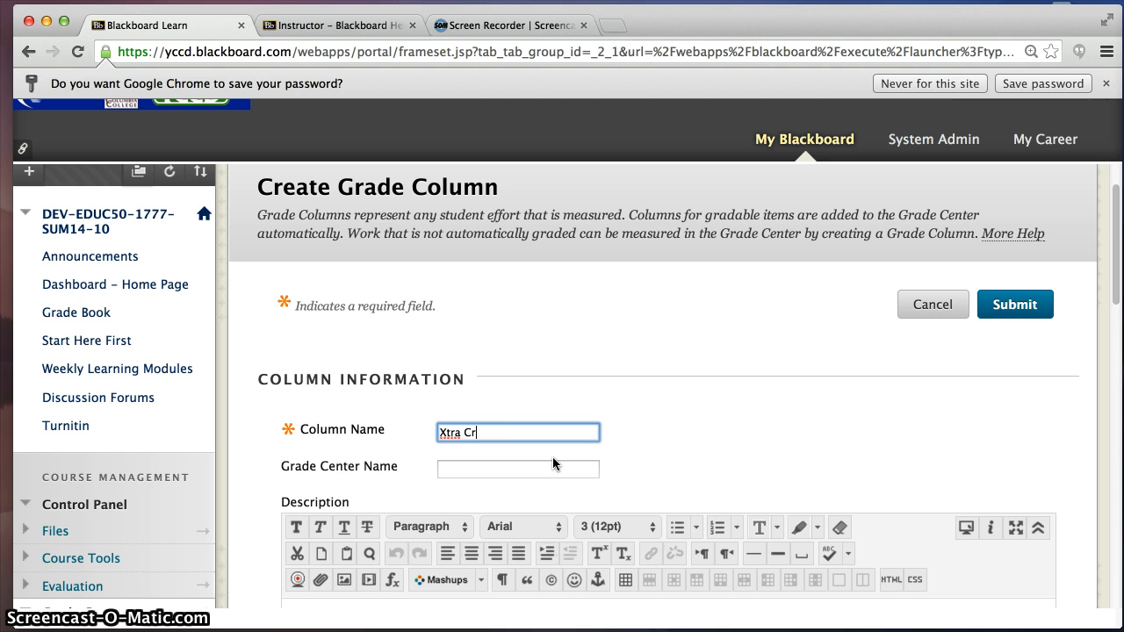
text(diedit)
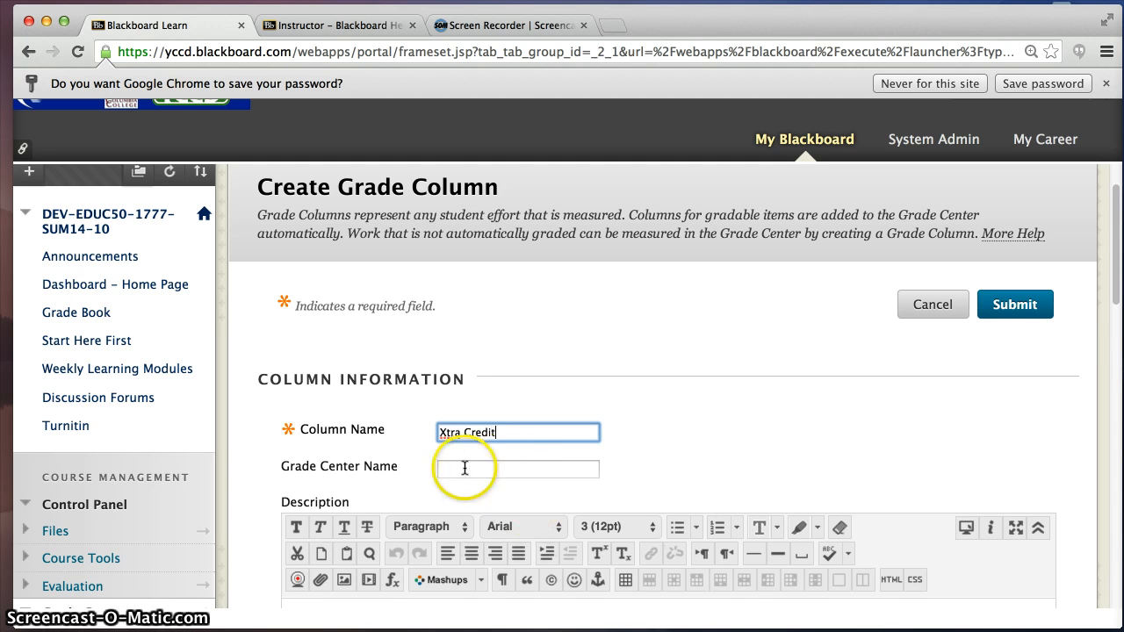
click(462, 469)
text(Xcr)
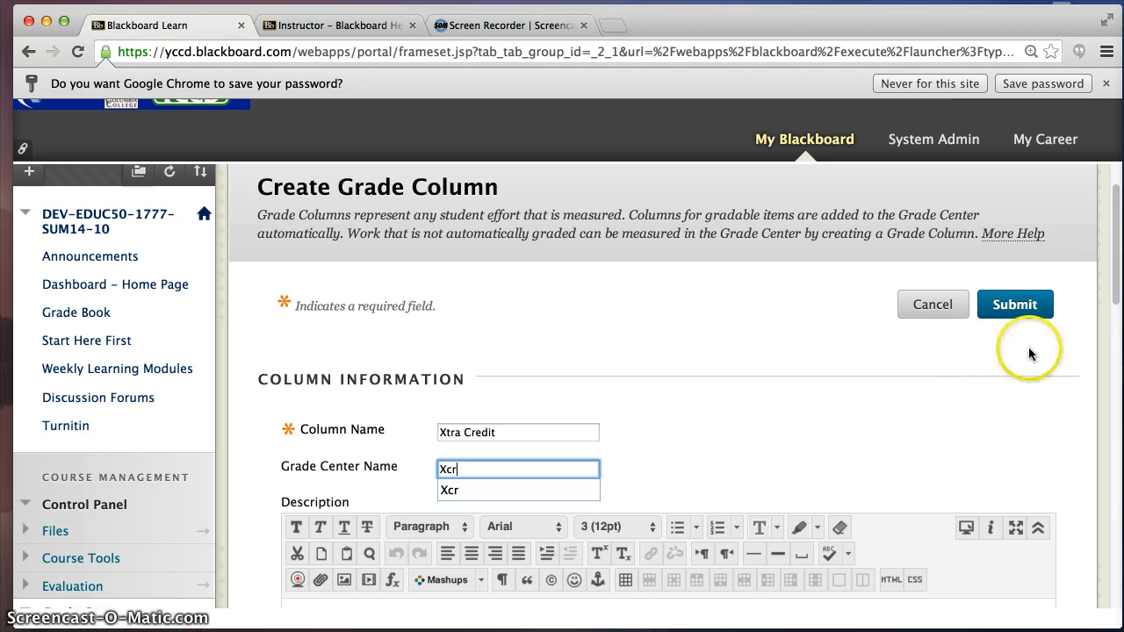
Step: Assign the new column to the Xtr Credit category, set its points possible to 0, and submit it
drag(1117, 303, 1112, 445)
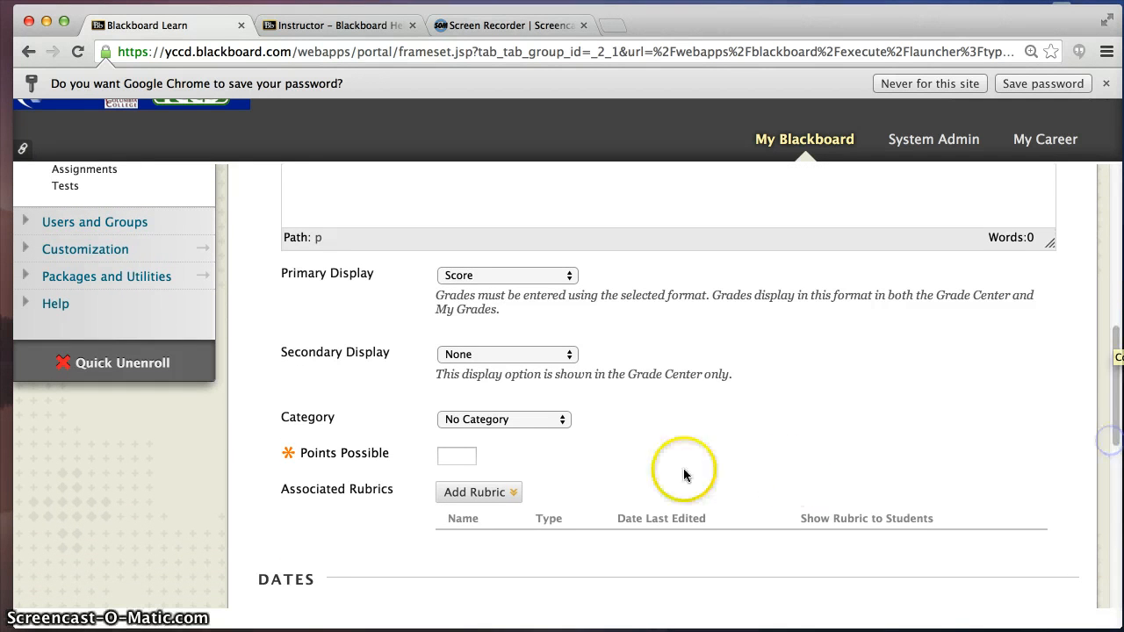
click(564, 421)
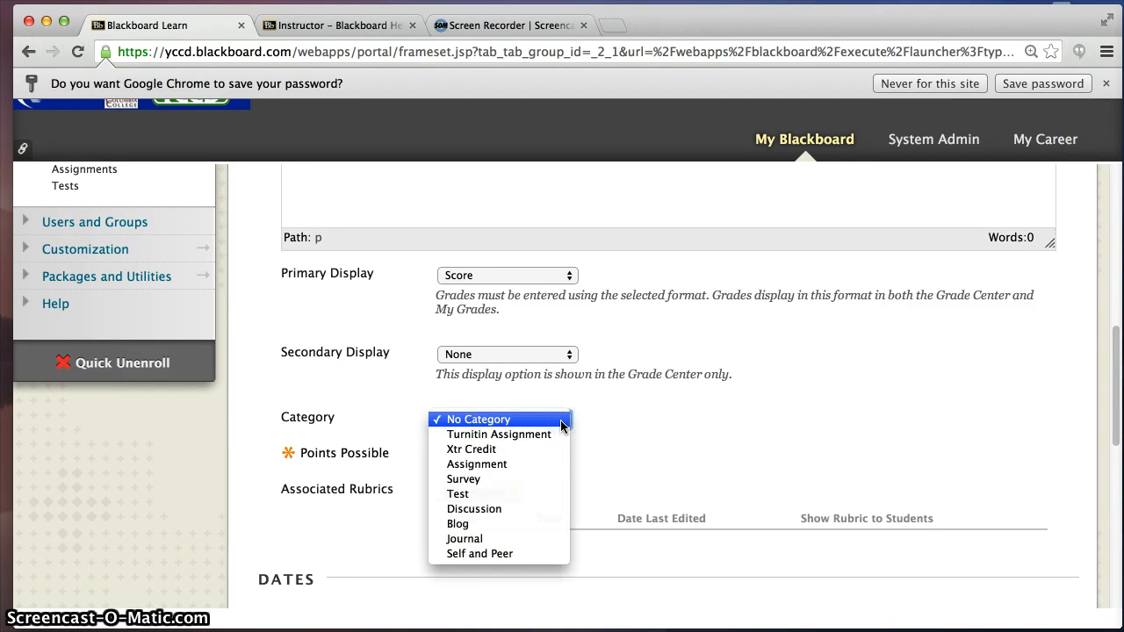
click(494, 454)
click(493, 458)
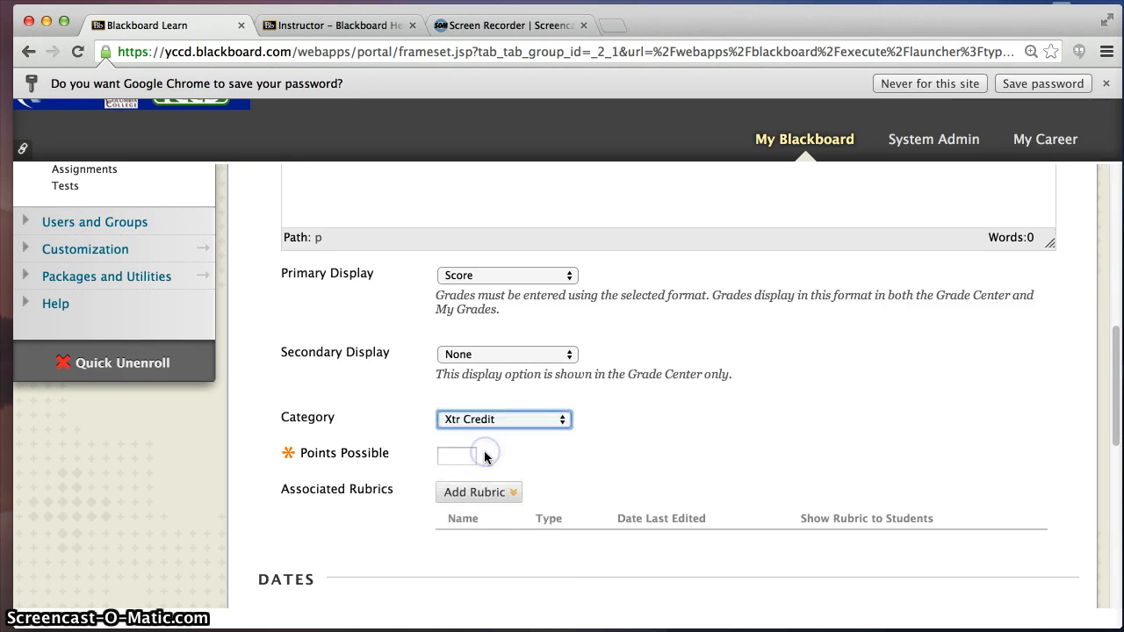
click(462, 454)
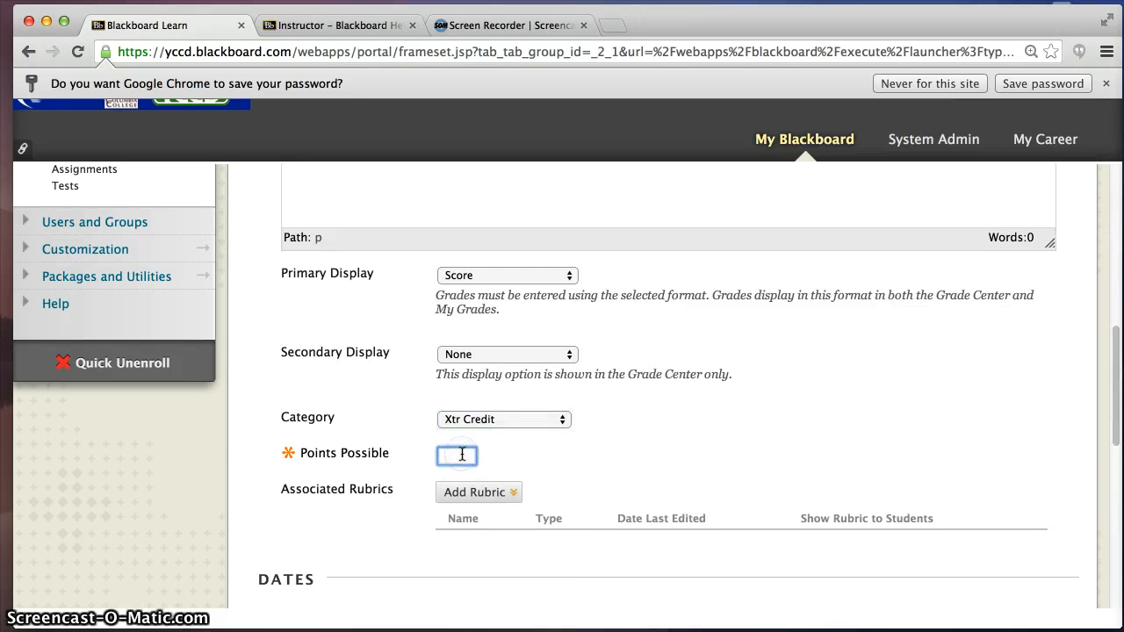
text(10)
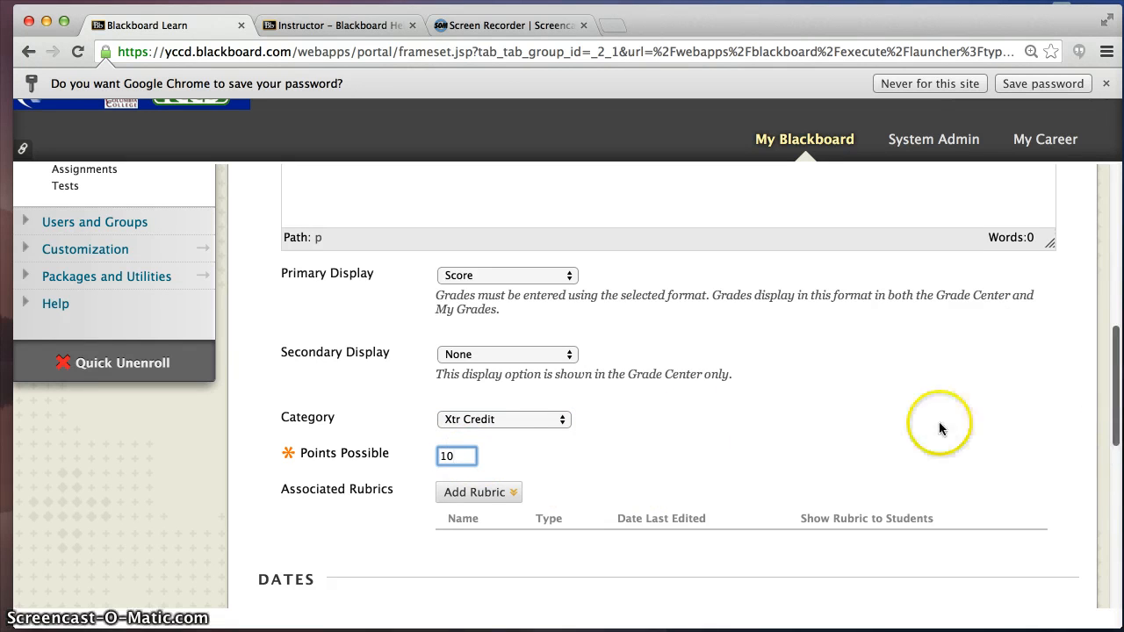
drag(472, 457, 417, 453)
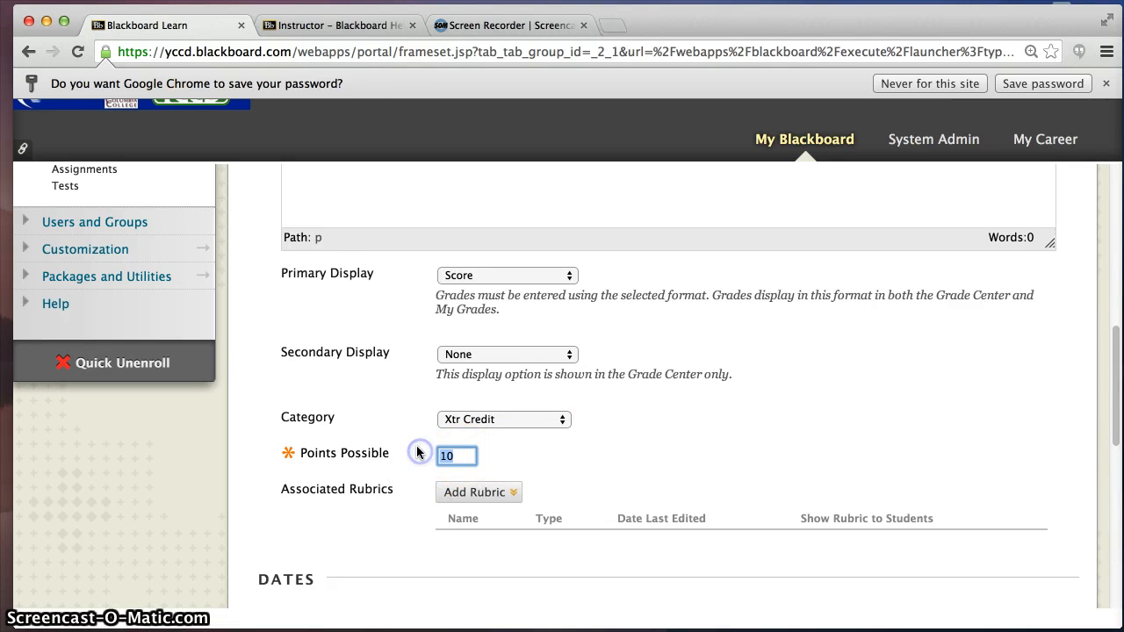
text(0)
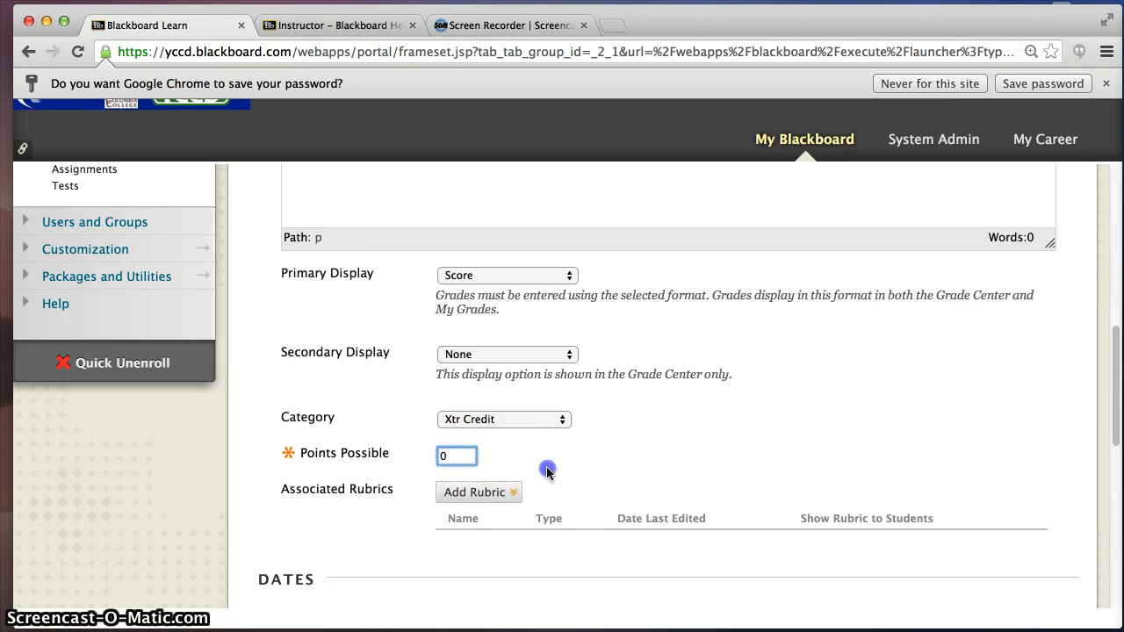
click(544, 466)
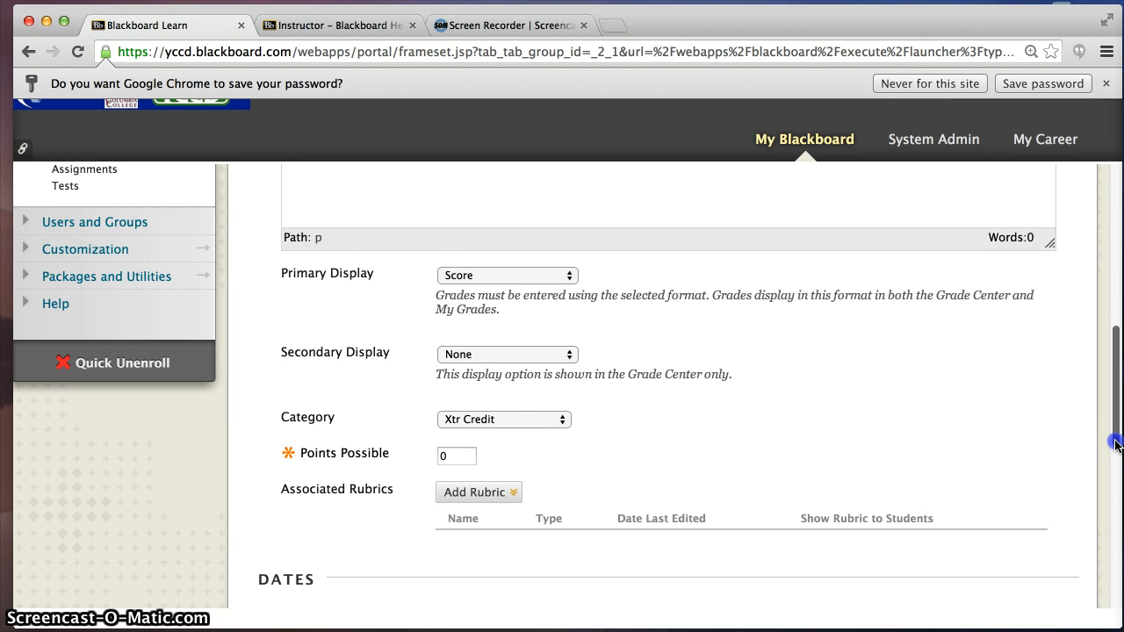
drag(1115, 439, 1113, 597)
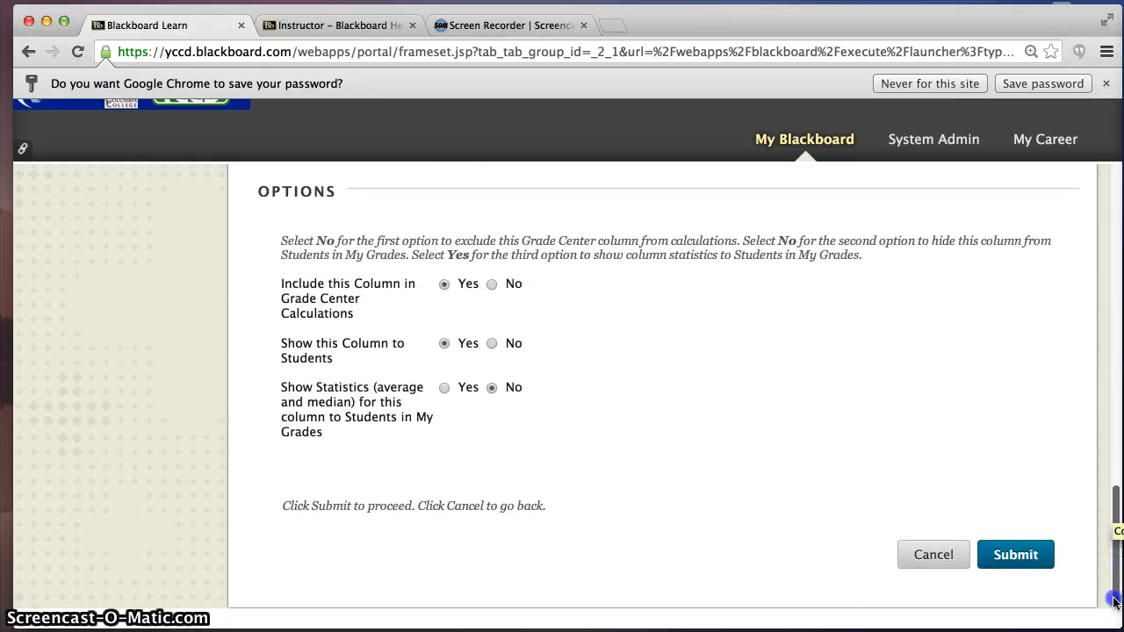
click(1019, 562)
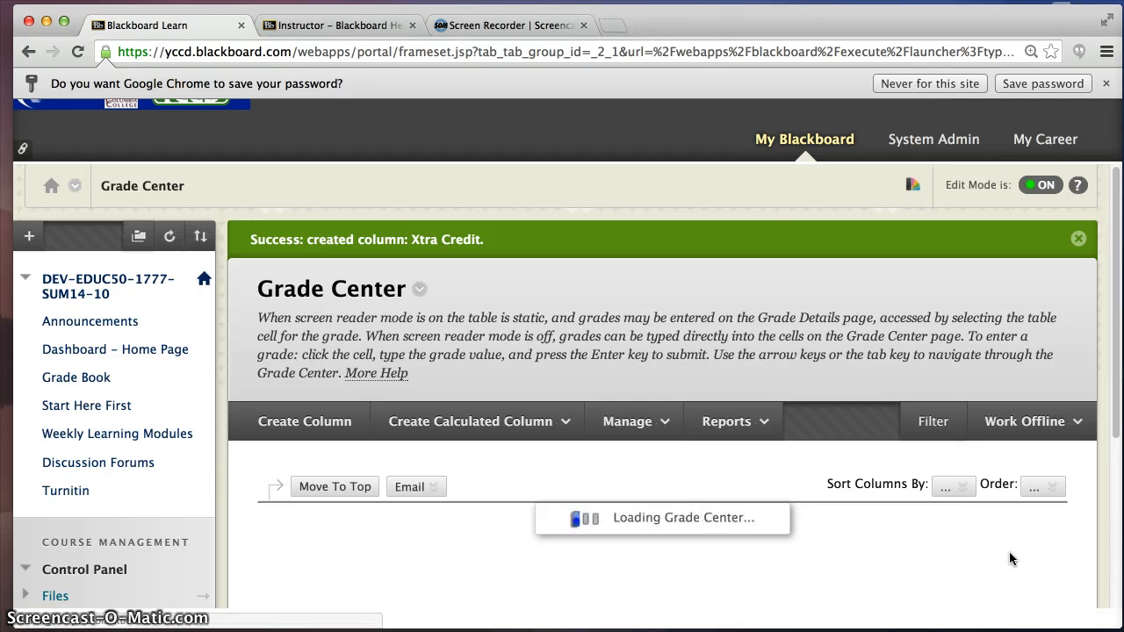
Step: Examine the Xcr column's points possible and category in the Full Grade Center
drag(746, 582, 809, 598)
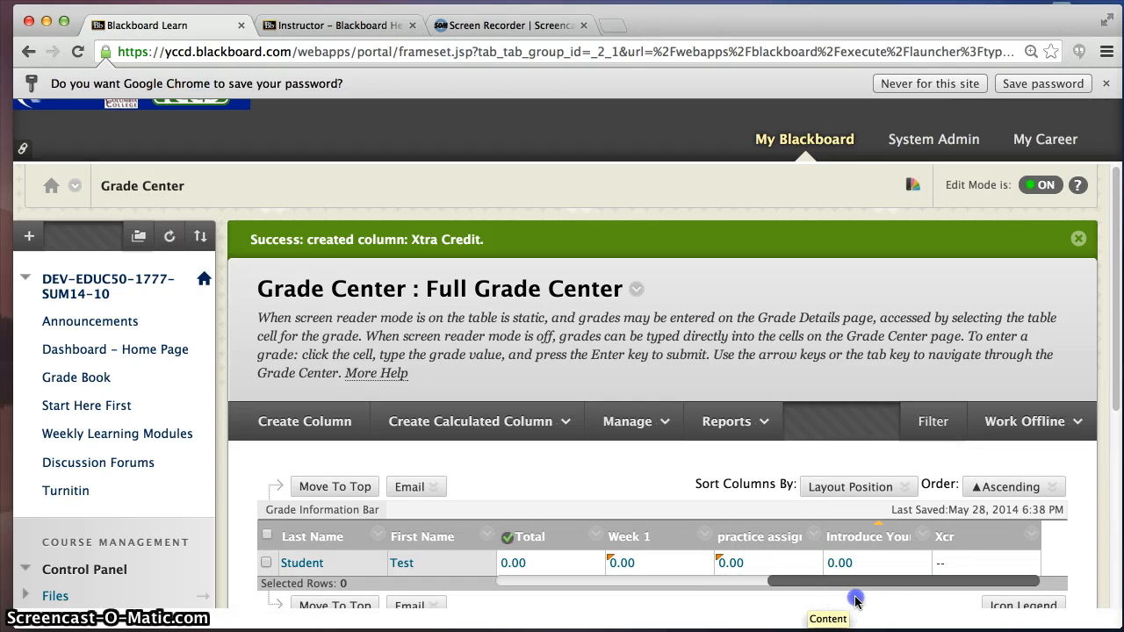
mouse_move(968, 540)
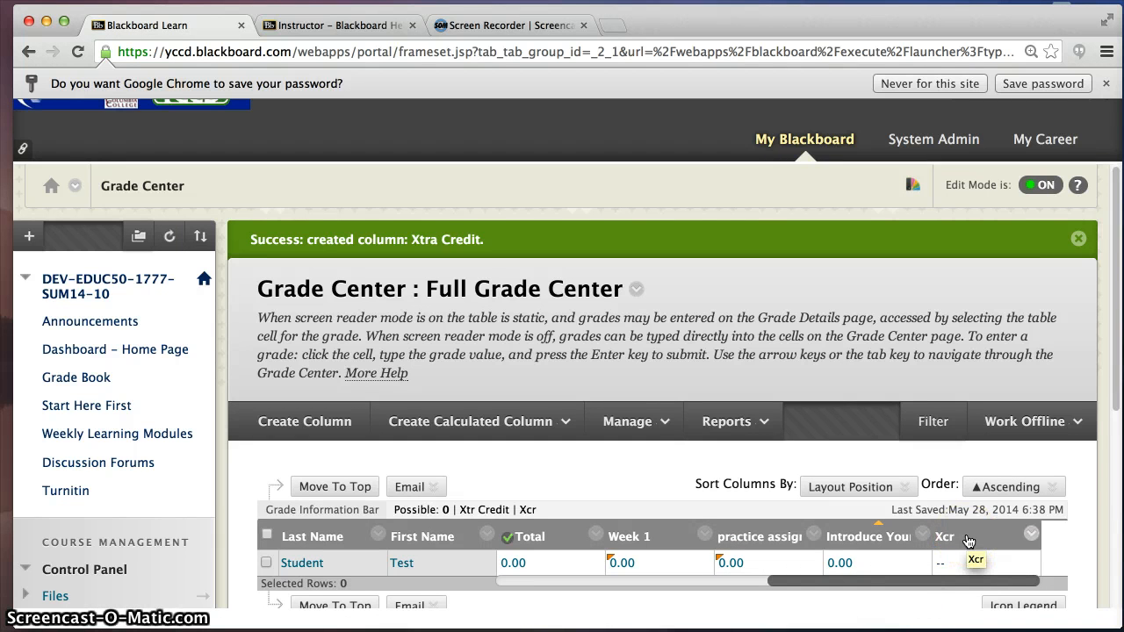
click(972, 538)
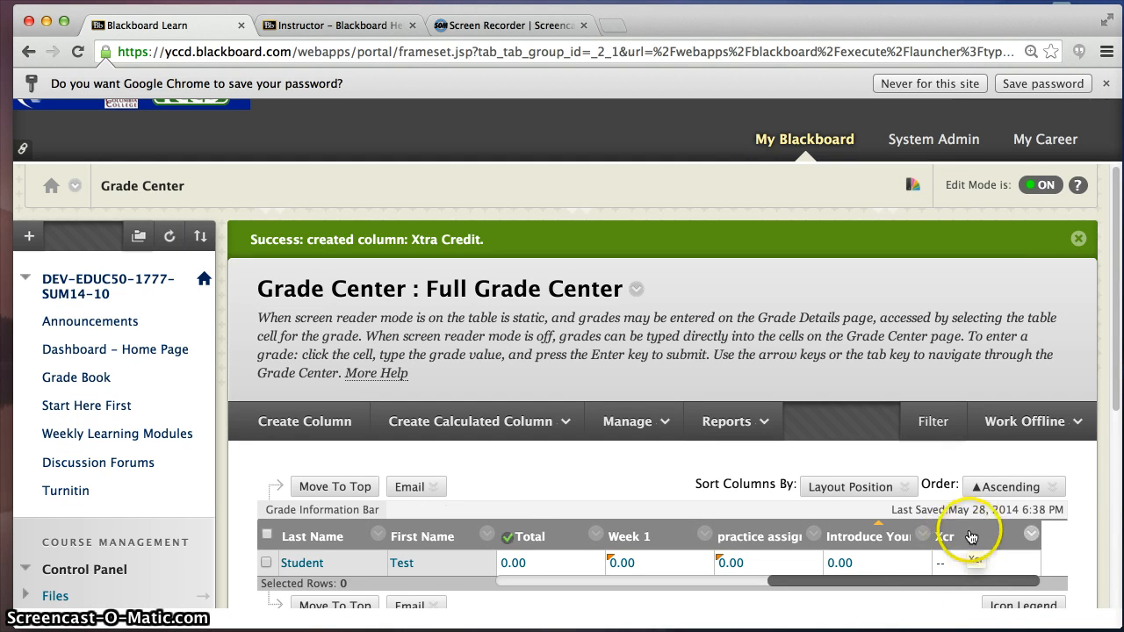
click(944, 585)
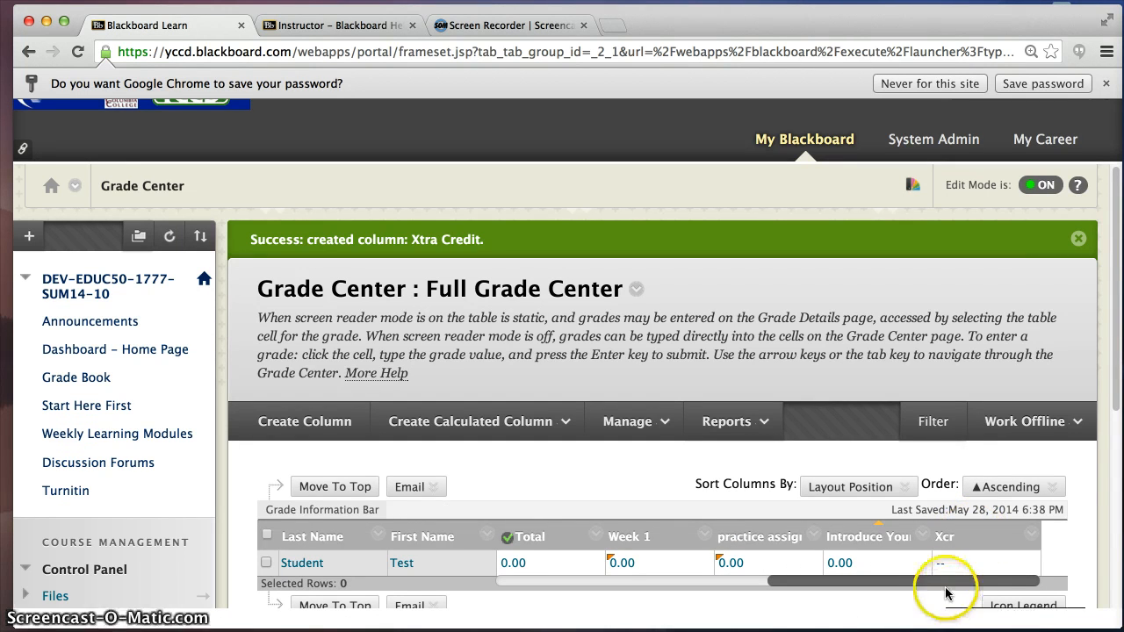
click(948, 539)
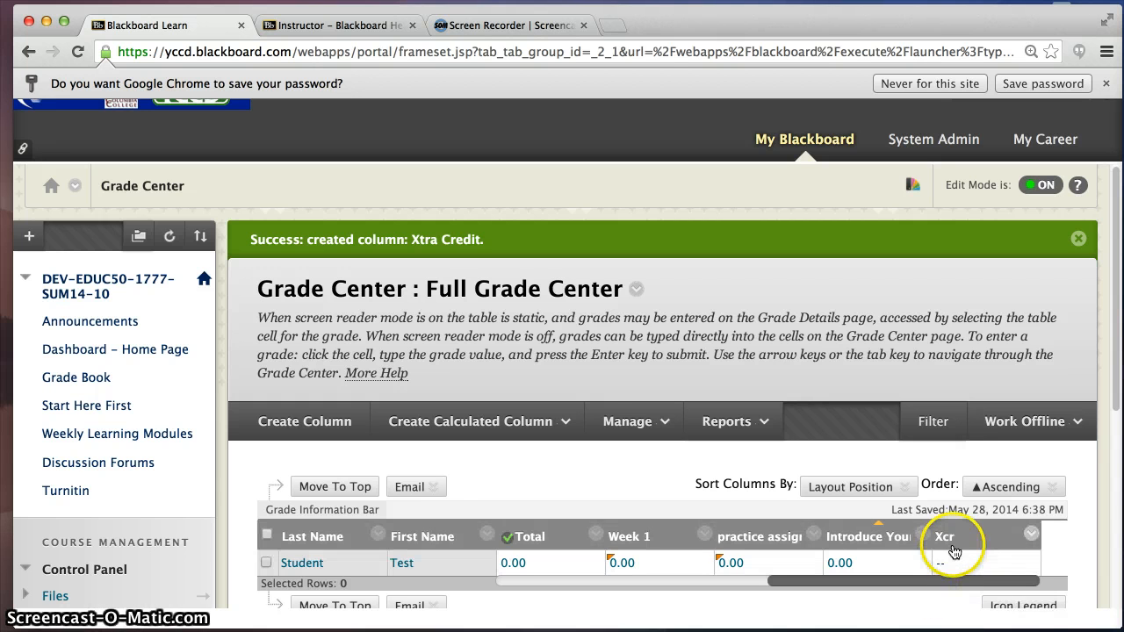
click(946, 536)
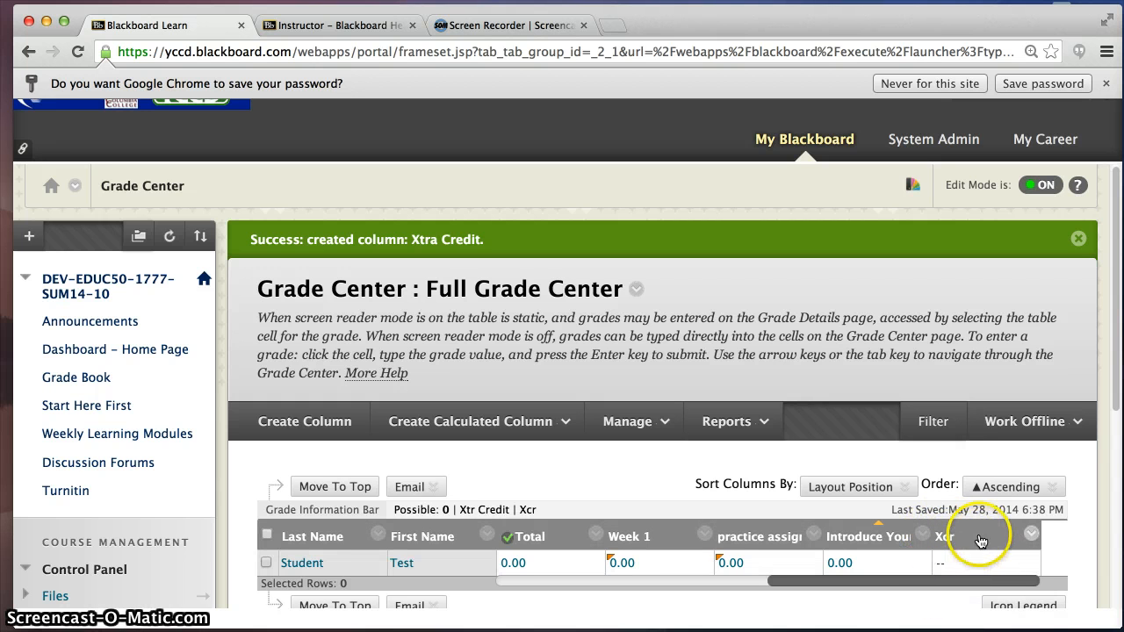
Step: Look over the column options of Xcr and Introduce Yourself Please!, and dismiss the column creation message
click(1034, 536)
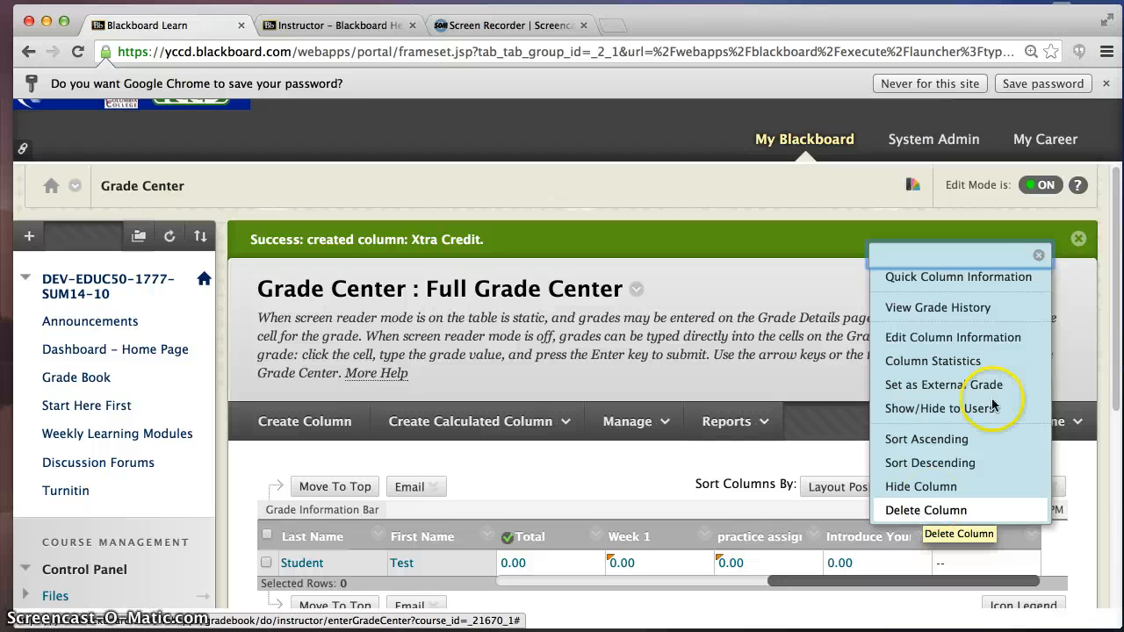
click(1039, 254)
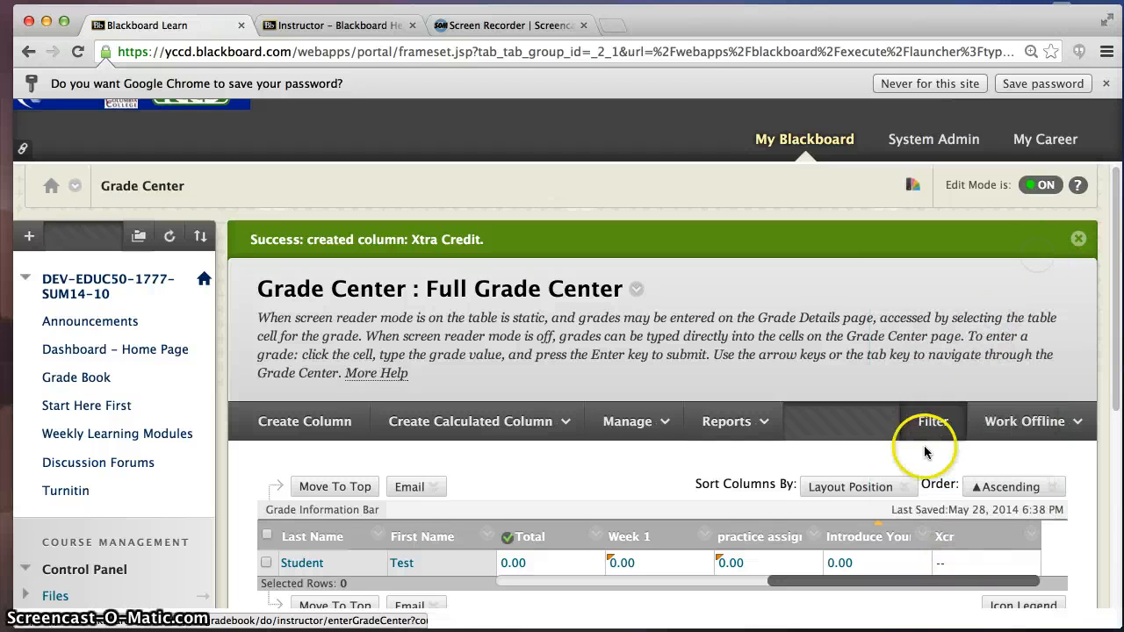
click(923, 537)
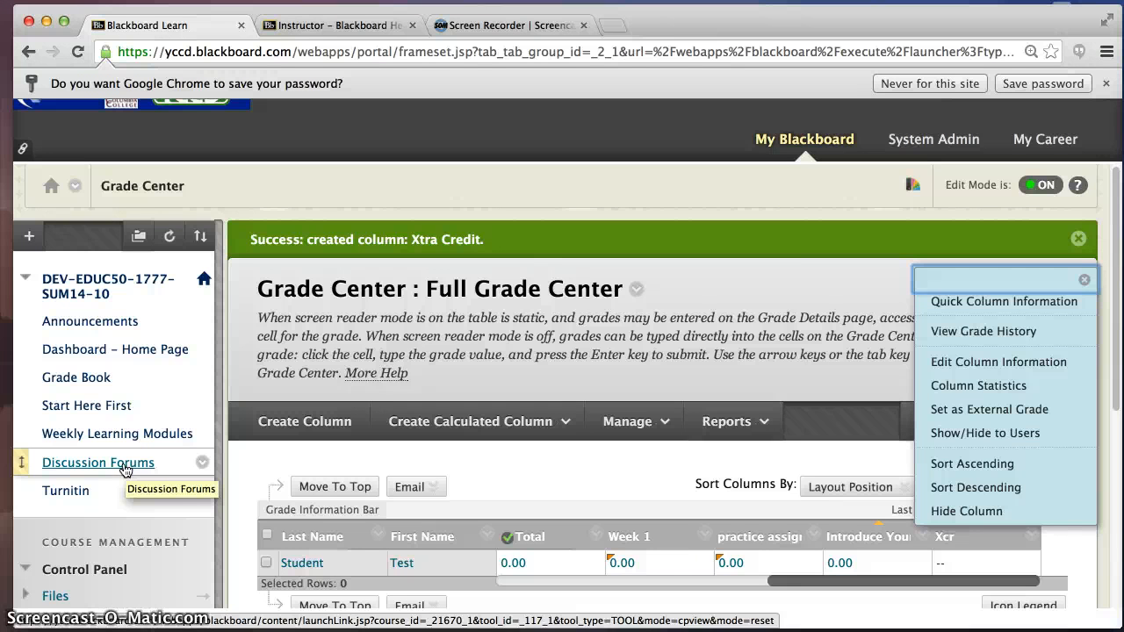
click(1077, 239)
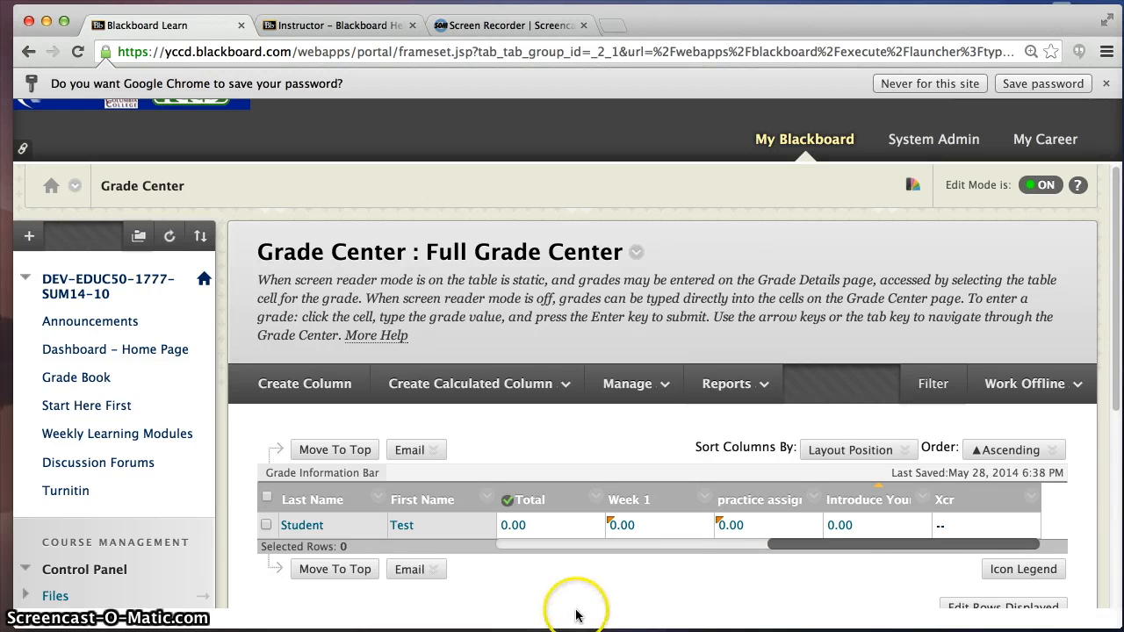
click(68, 629)
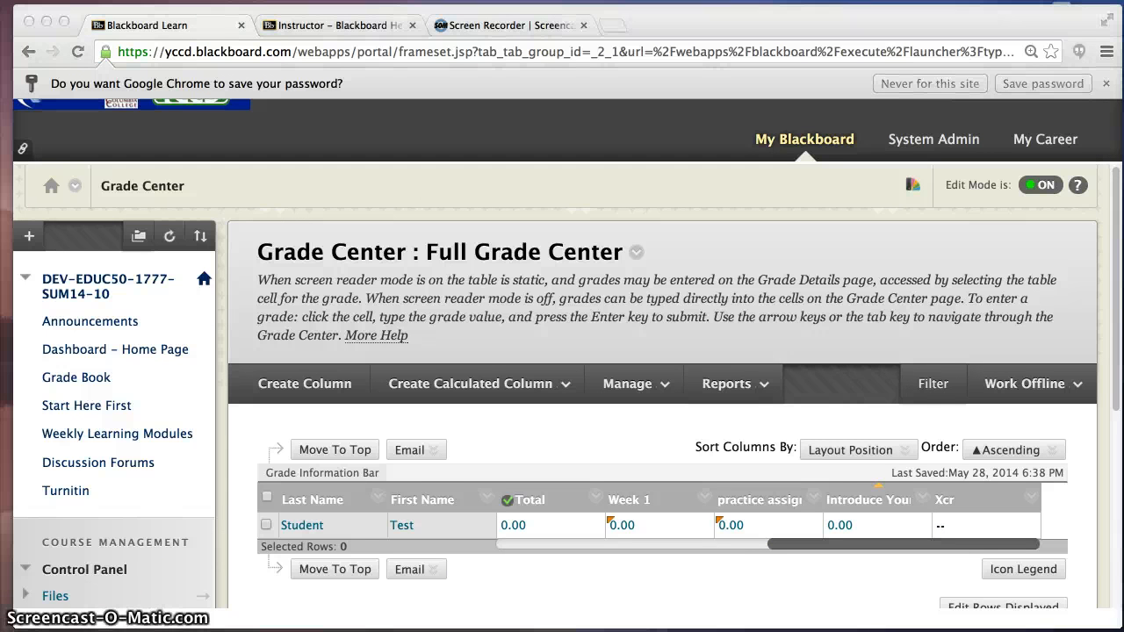
Step: Start a new calculated total column named Letter Grade with the Grade Center name LtGr
click(532, 392)
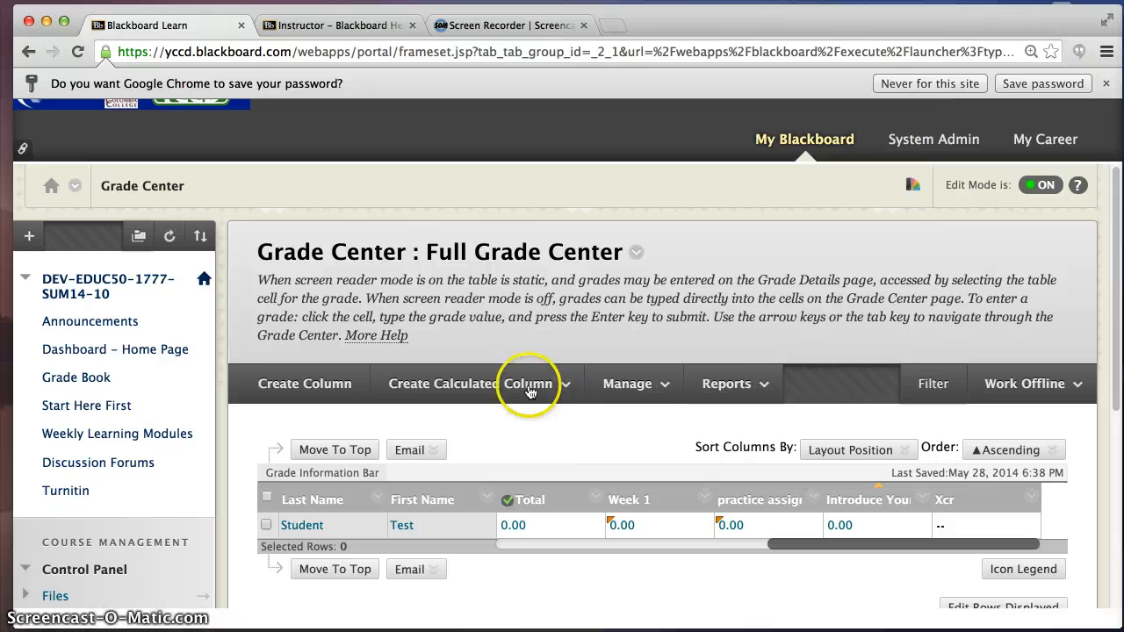
click(532, 391)
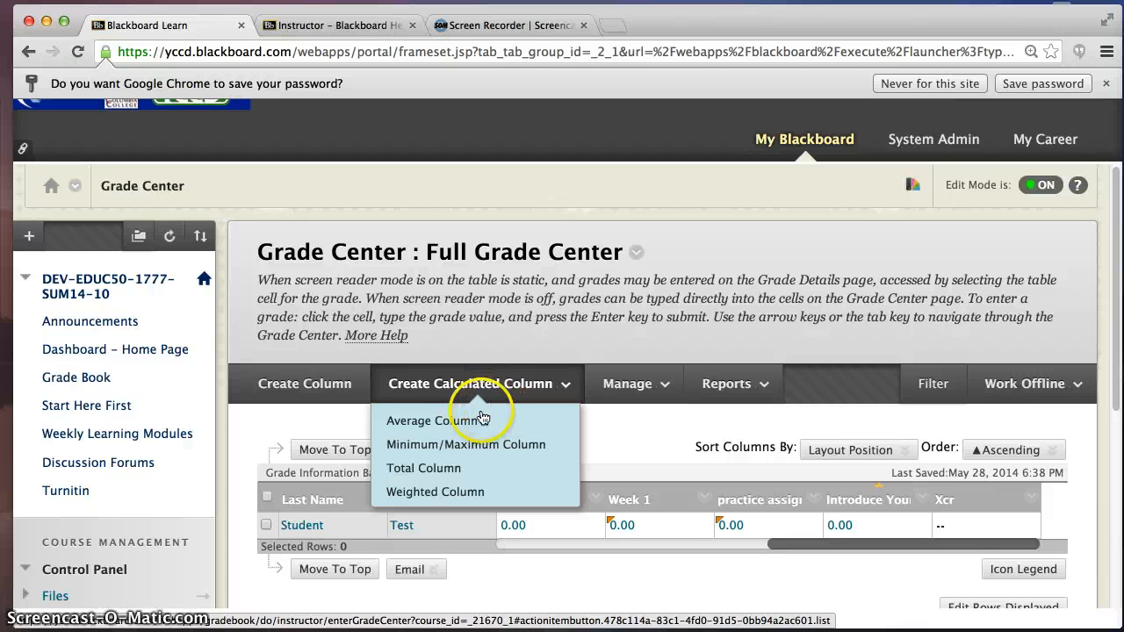
click(445, 470)
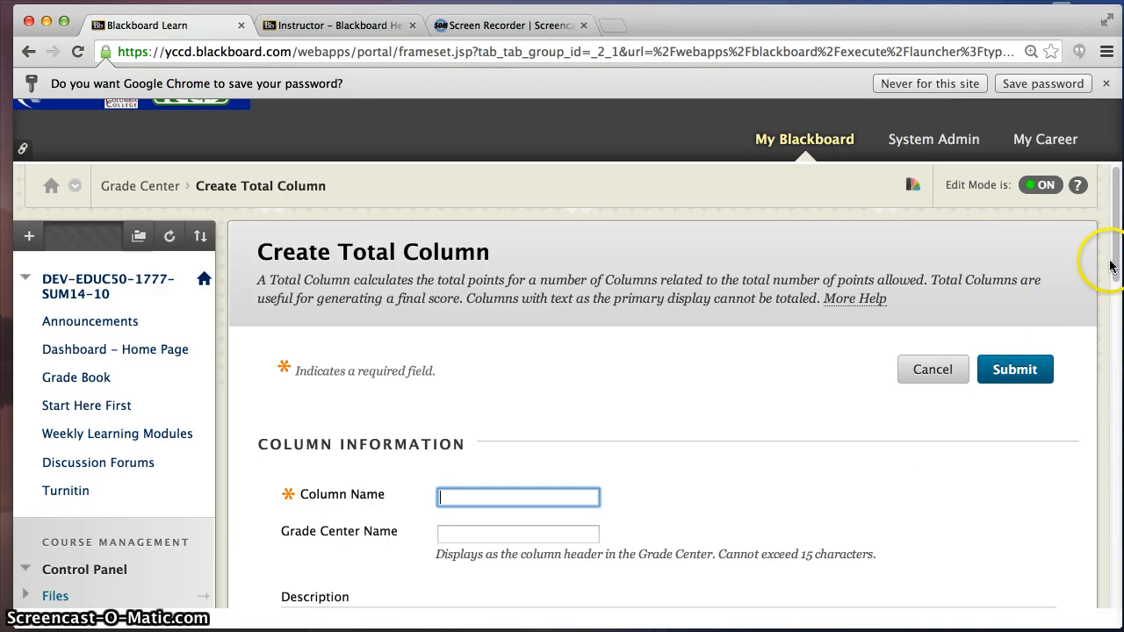
drag(1115, 263, 1117, 281)
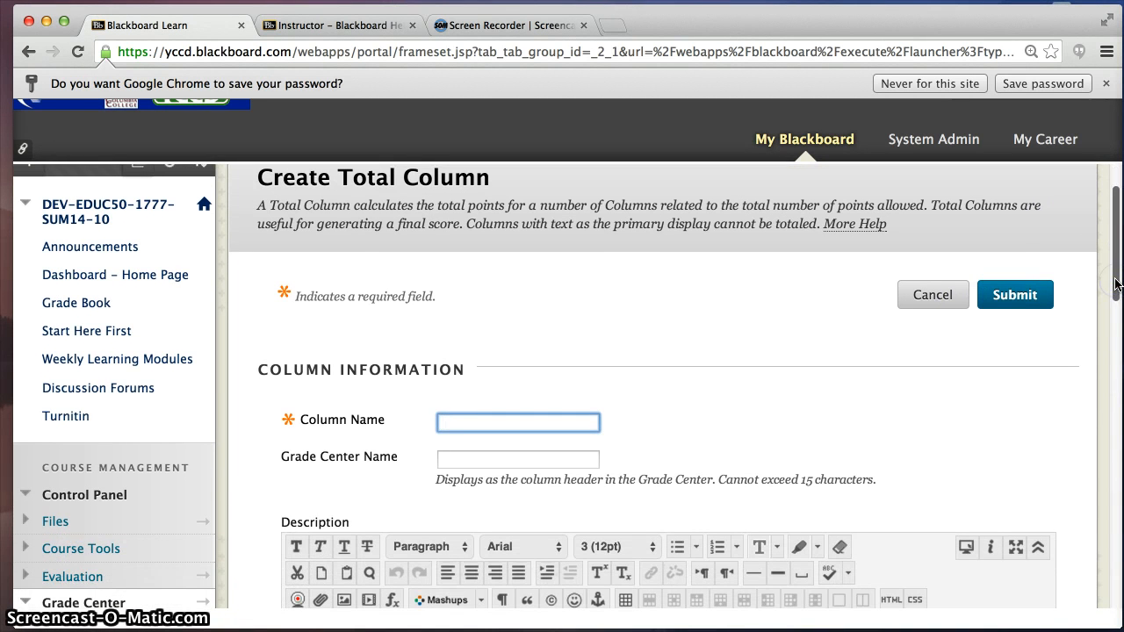
text(Letter Grade)
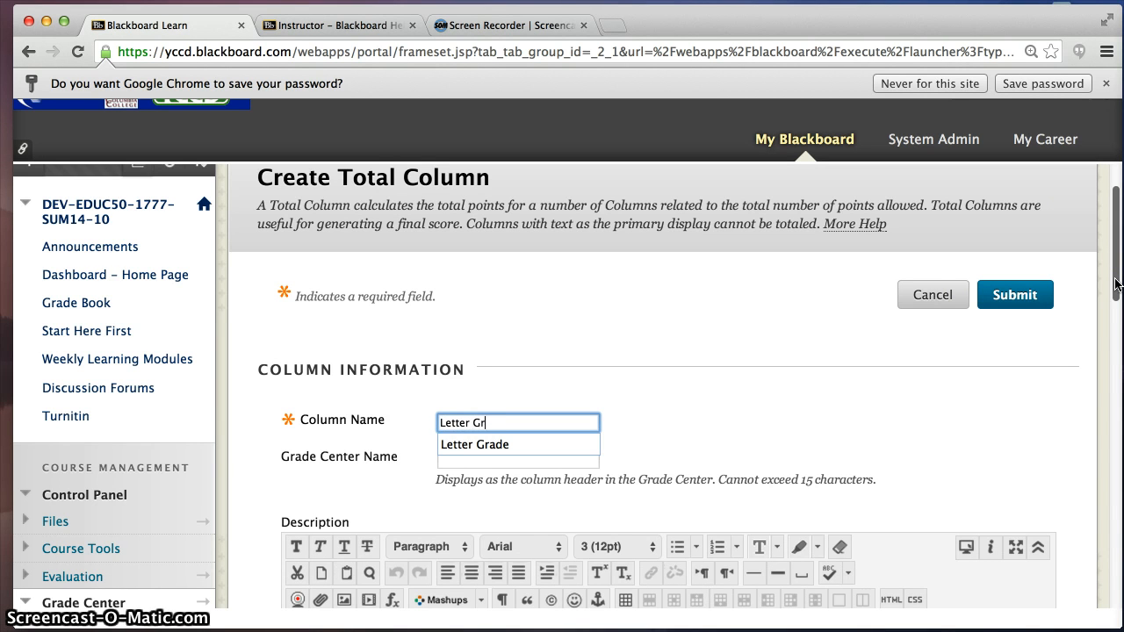
click(841, 407)
click(457, 458)
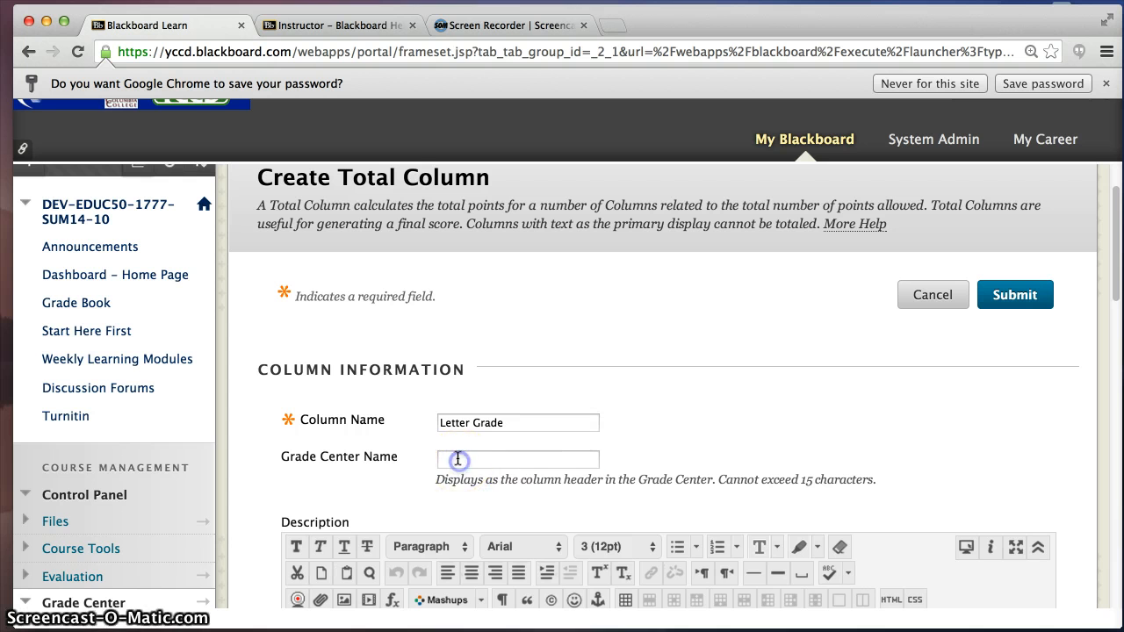
text(Lt)
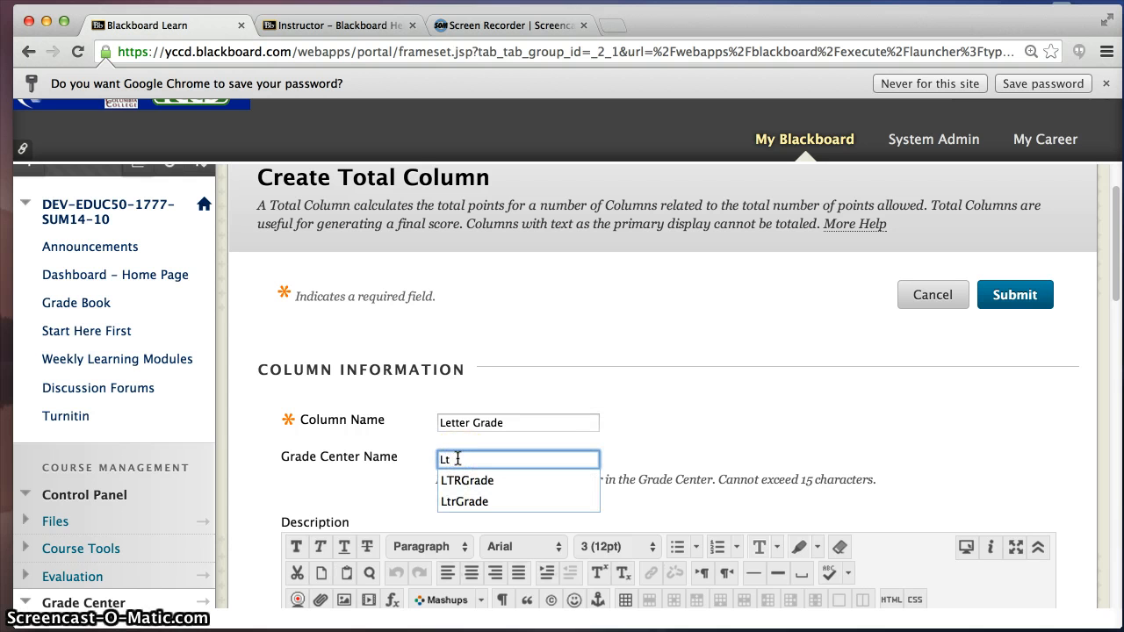
text(Gr)
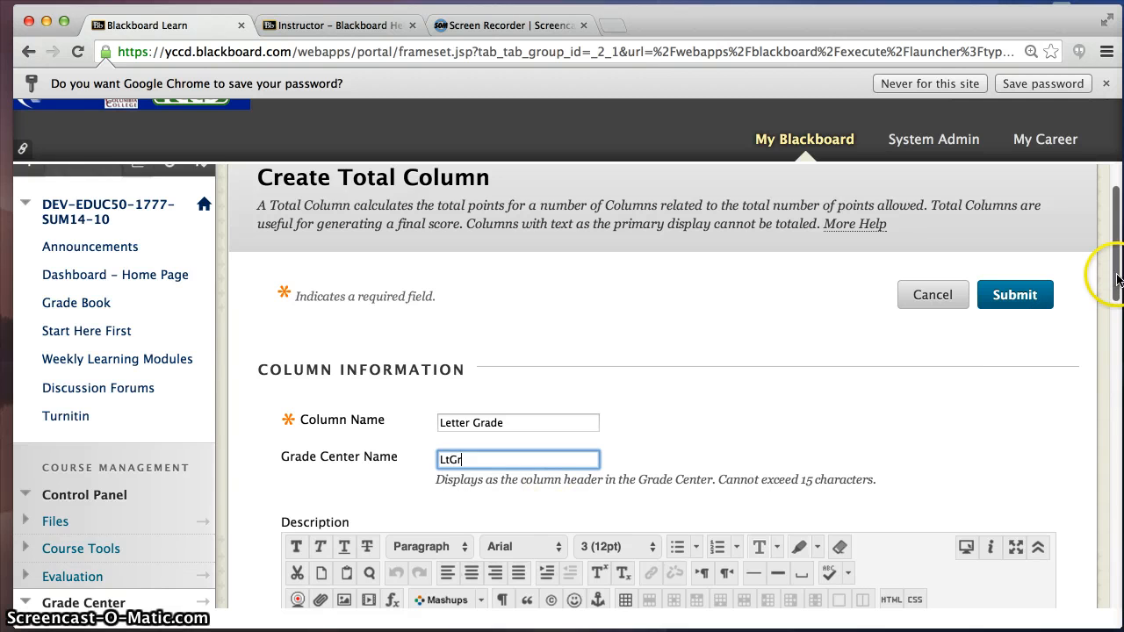
Step: Set the total column's primary display to Letter and submit the column with the remaining options at their defaults
drag(1112, 279, 1108, 428)
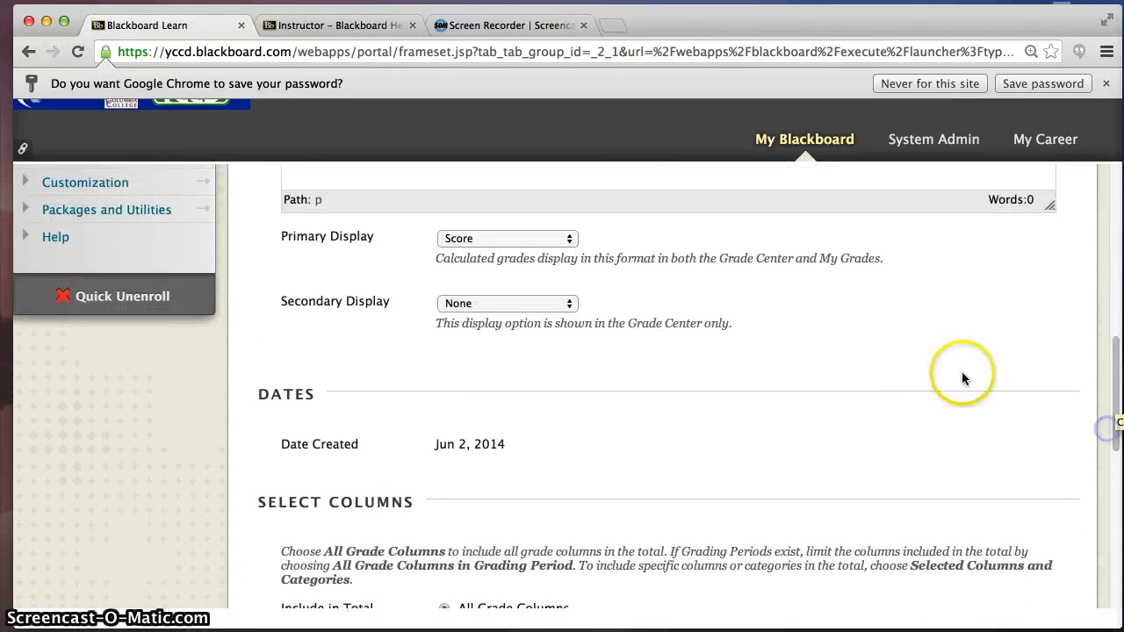
click(568, 241)
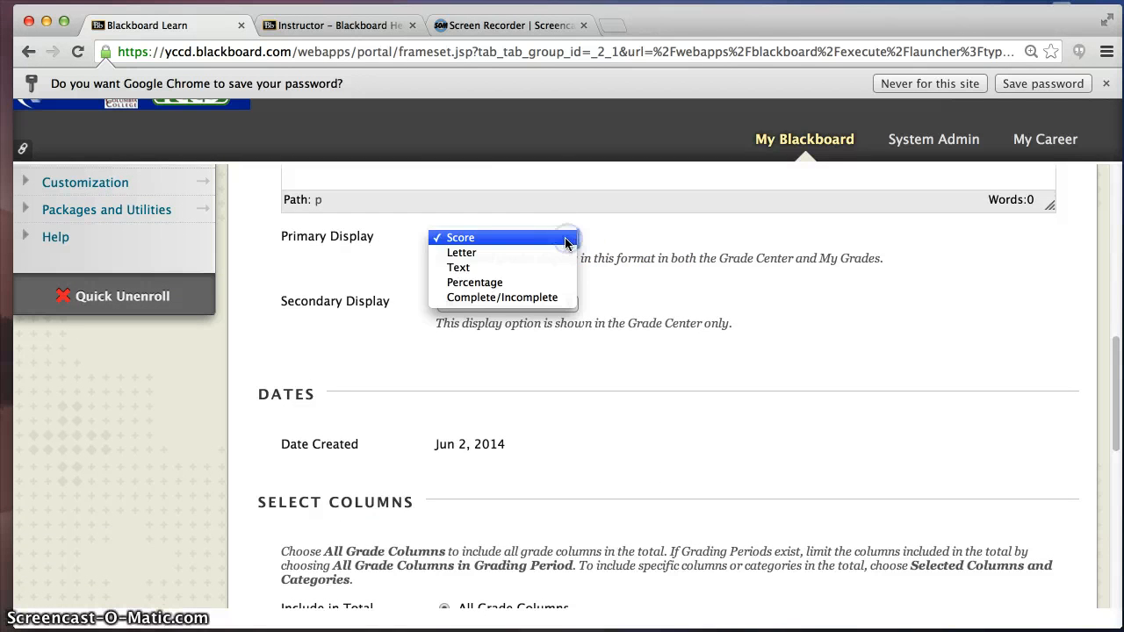
click(469, 250)
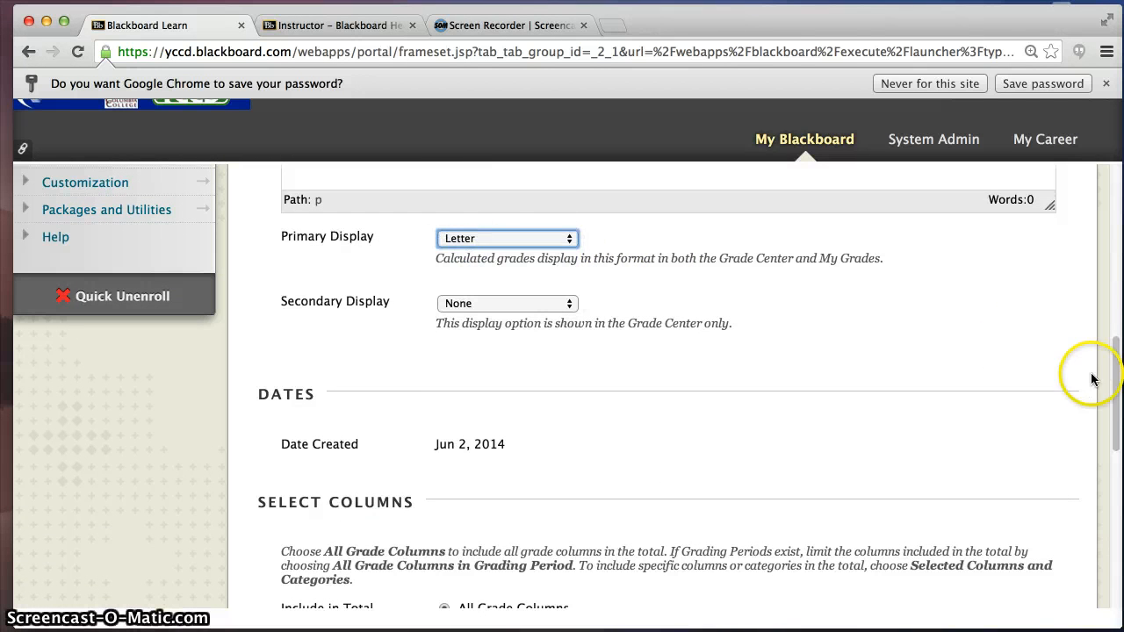
drag(1113, 396, 1117, 442)
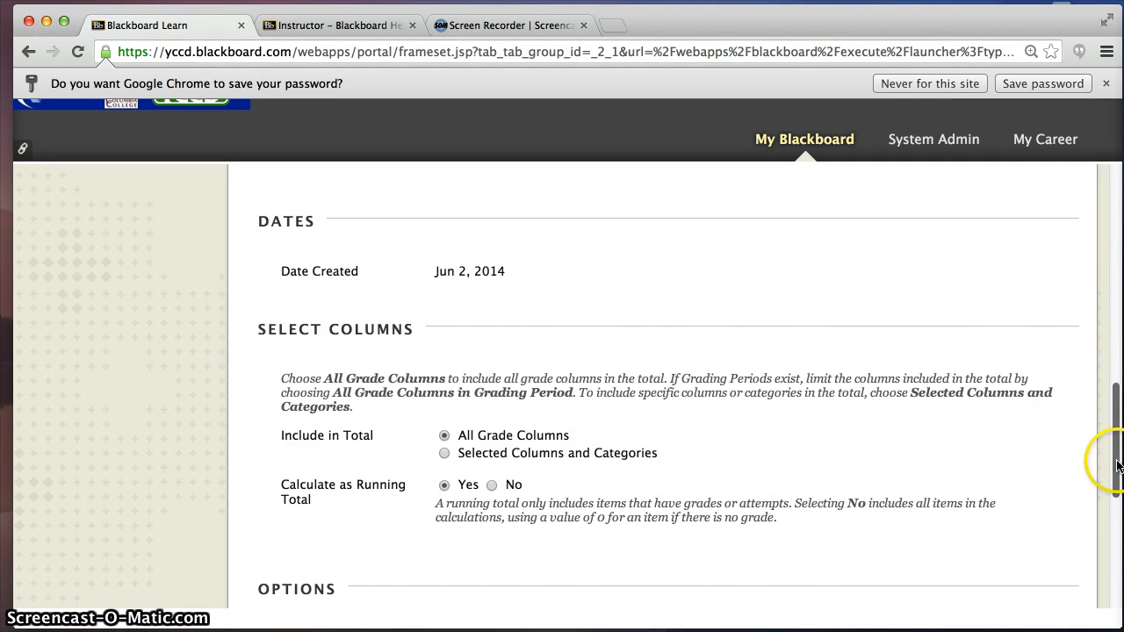
drag(1116, 477, 1116, 562)
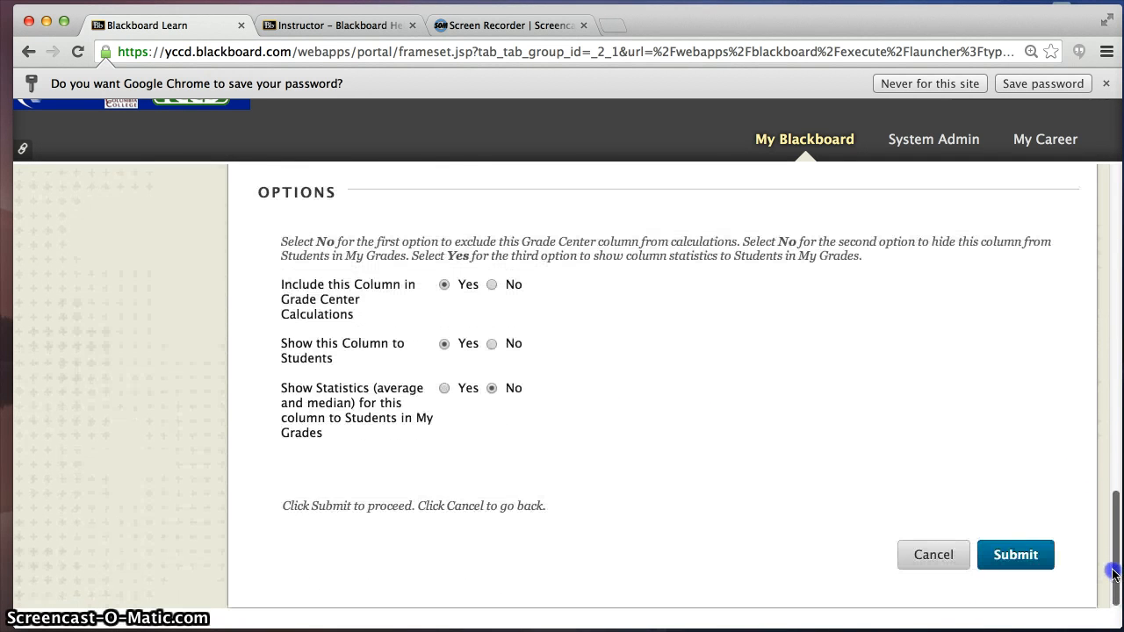
click(1019, 557)
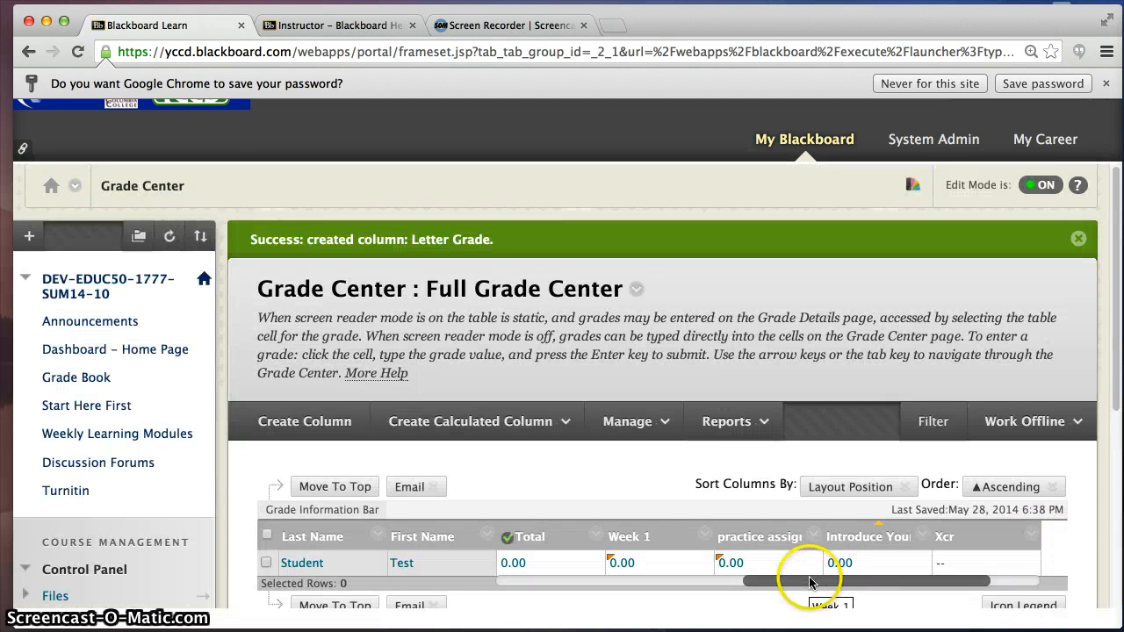
Step: Look through the columns of the Full Grade Center and examine the column options of Total
drag(810, 582, 891, 589)
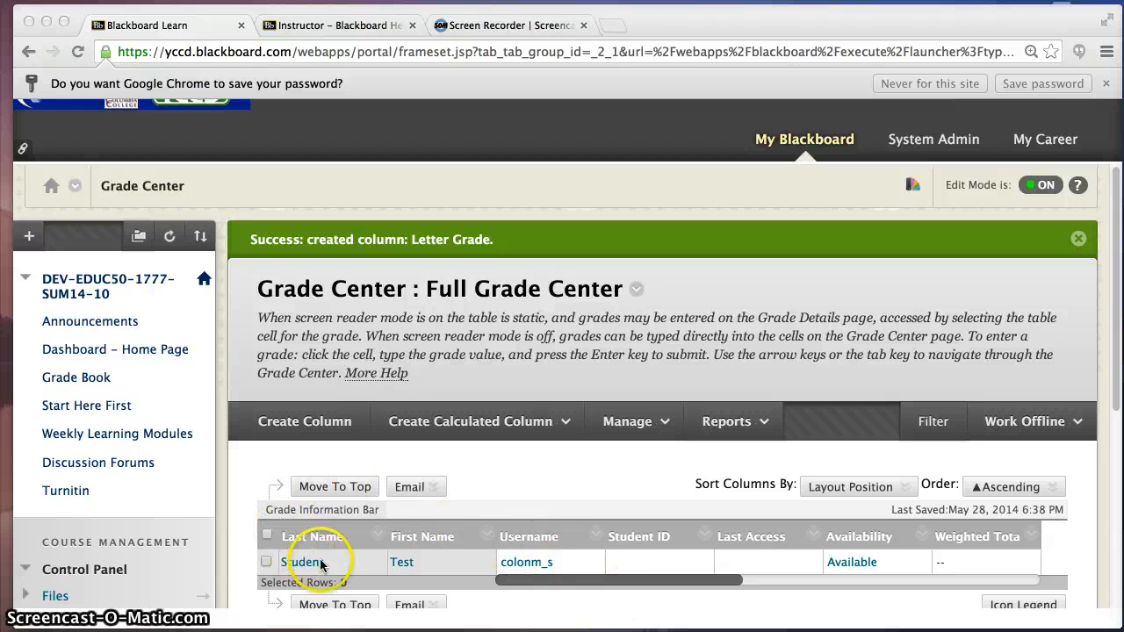
click(632, 580)
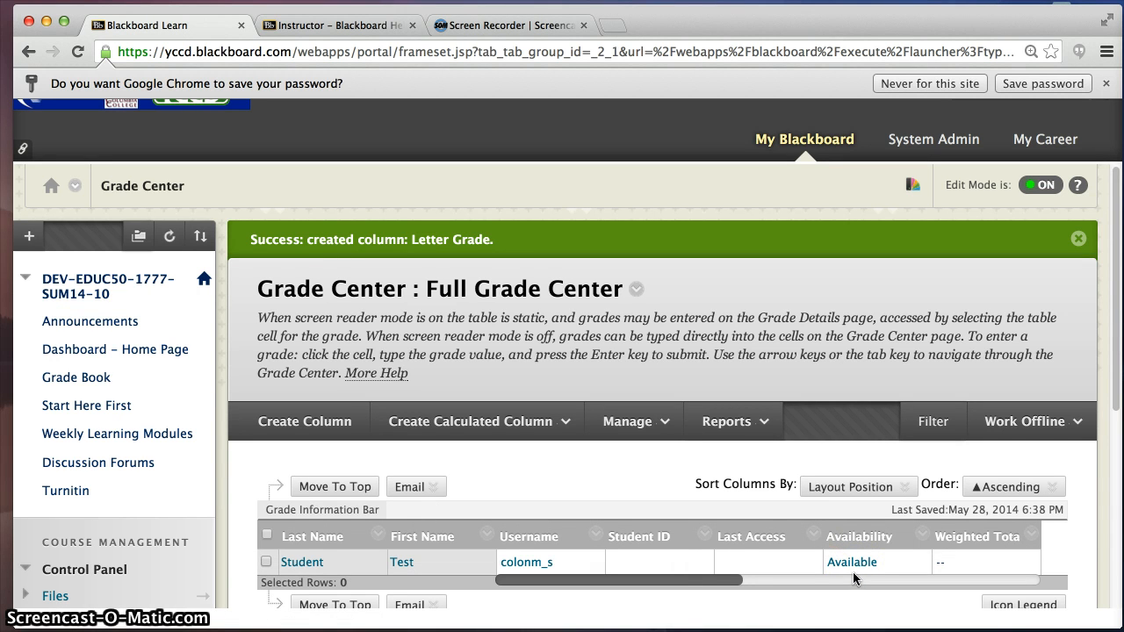
mouse_move(736, 582)
mouse_down()
mouse_move(720, 584)
mouse_move(746, 582)
mouse_up()
mouse_move(872, 540)
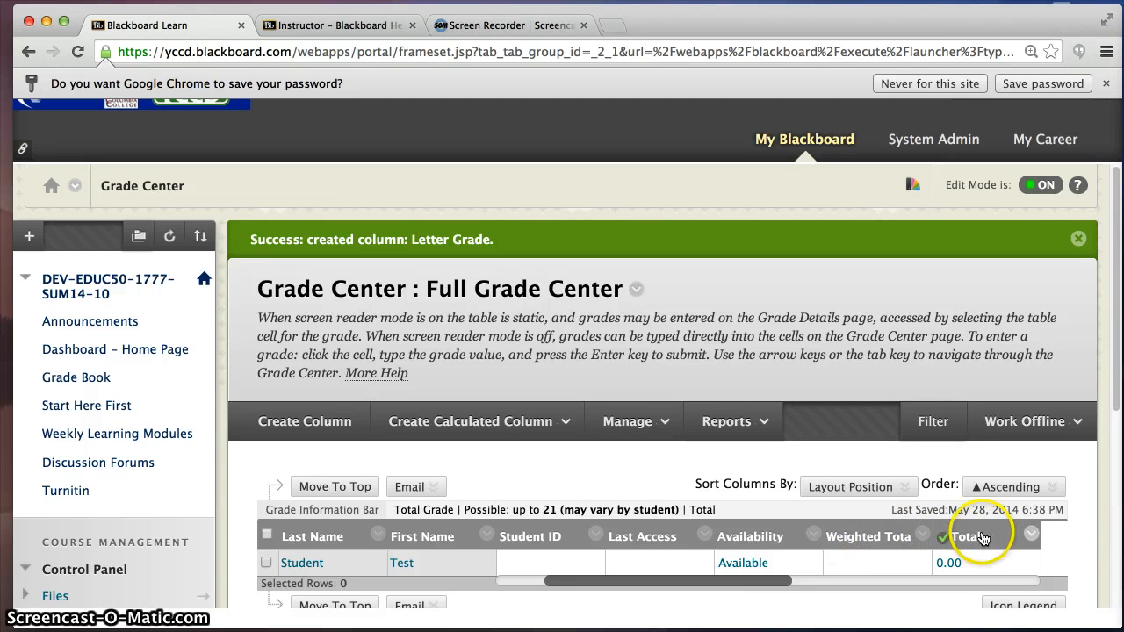
mouse_move(940, 538)
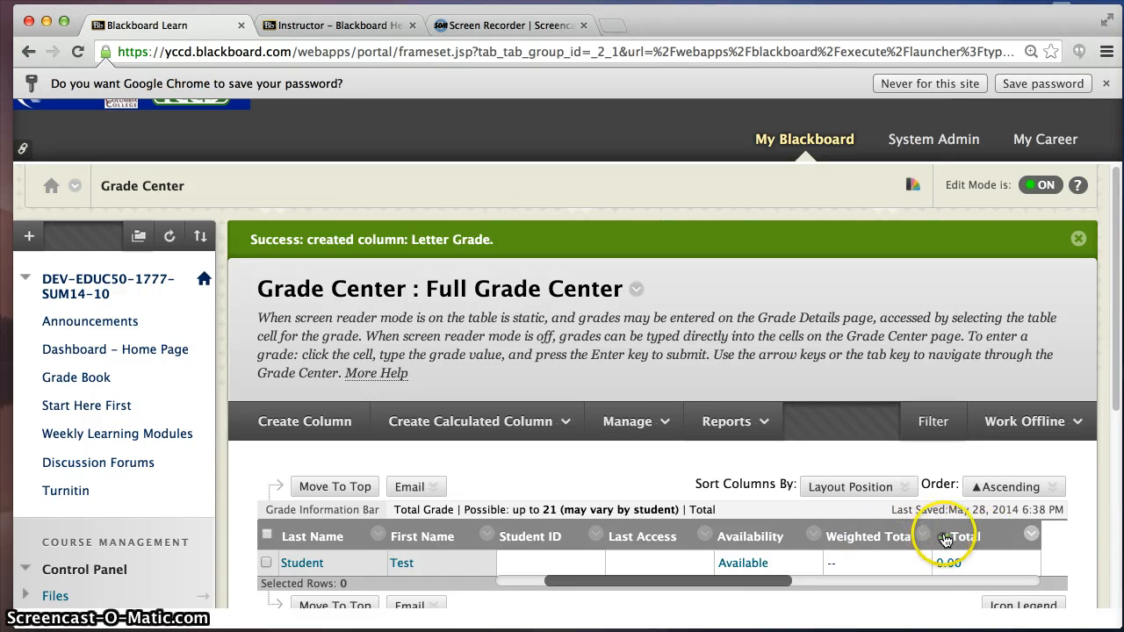
click(1032, 535)
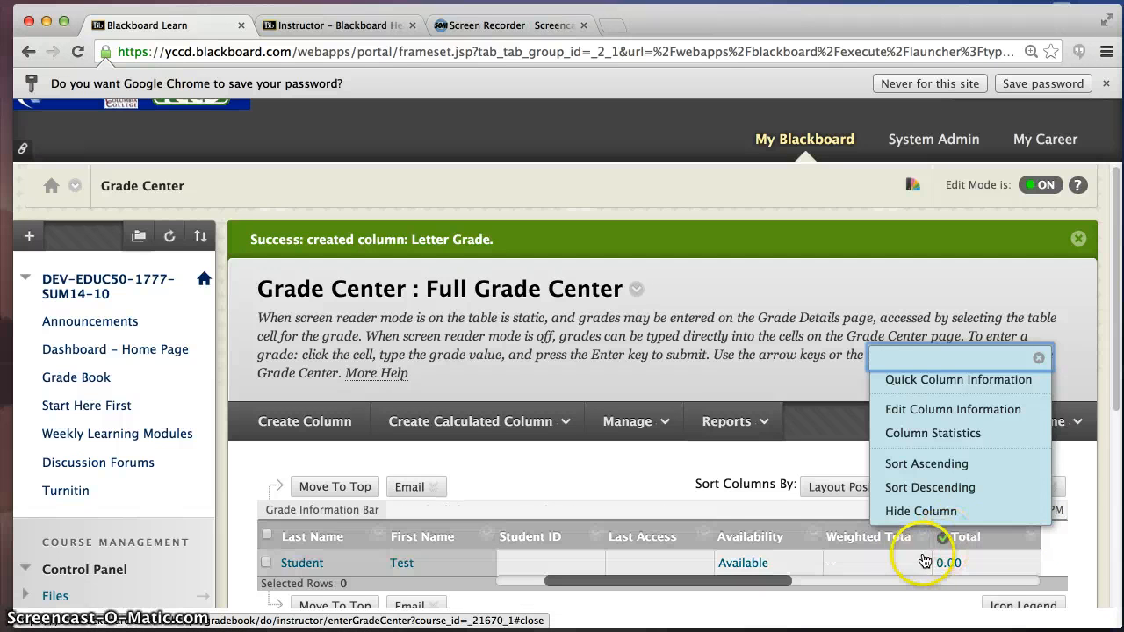
click(1038, 356)
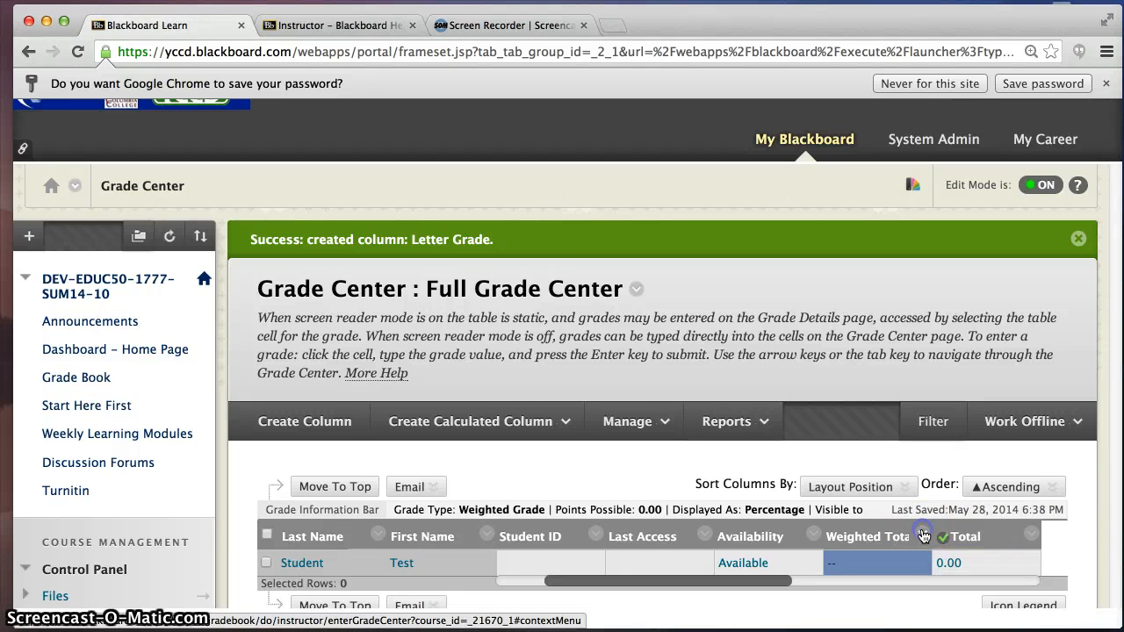
Step: Examine the column options of Weighted Total and dismiss the column creation message
click(923, 537)
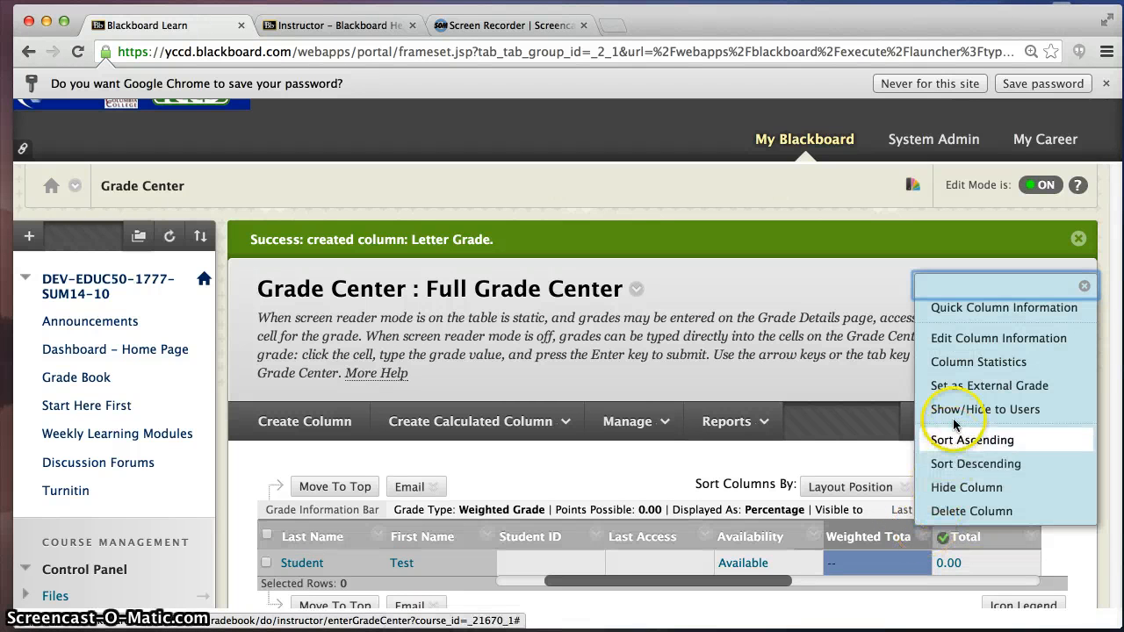
click(820, 454)
click(857, 486)
click(880, 539)
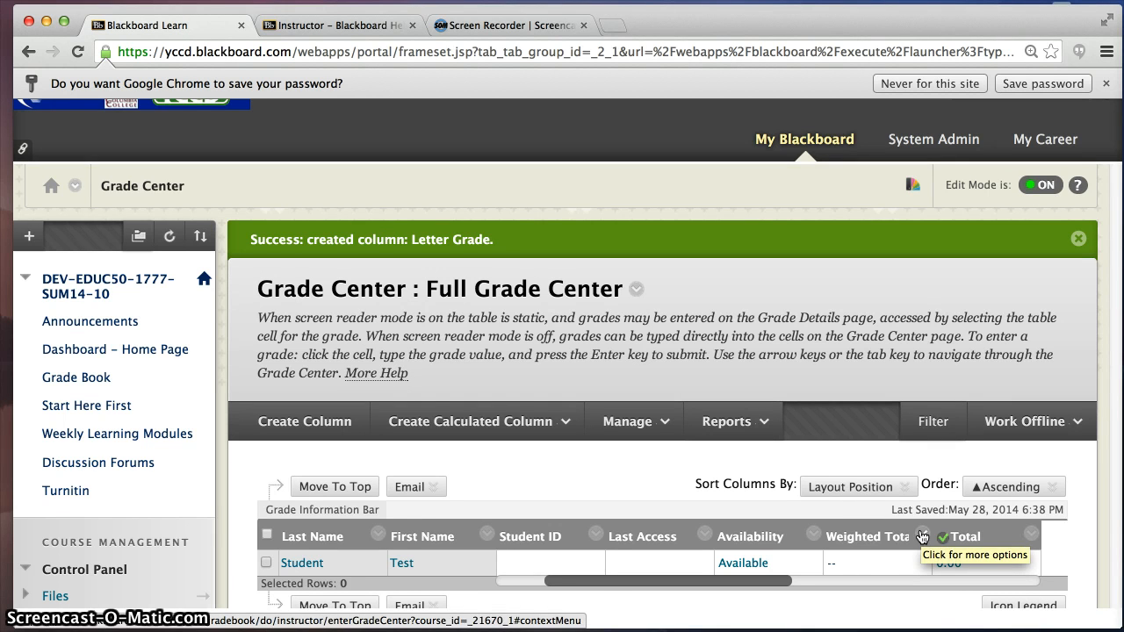
click(924, 536)
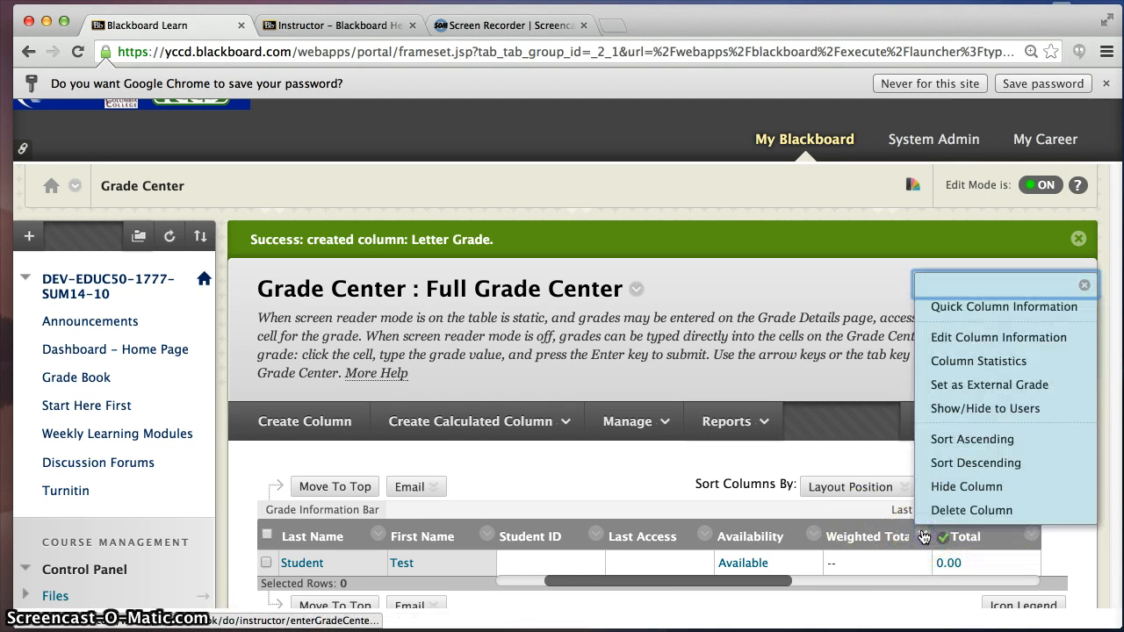
click(961, 339)
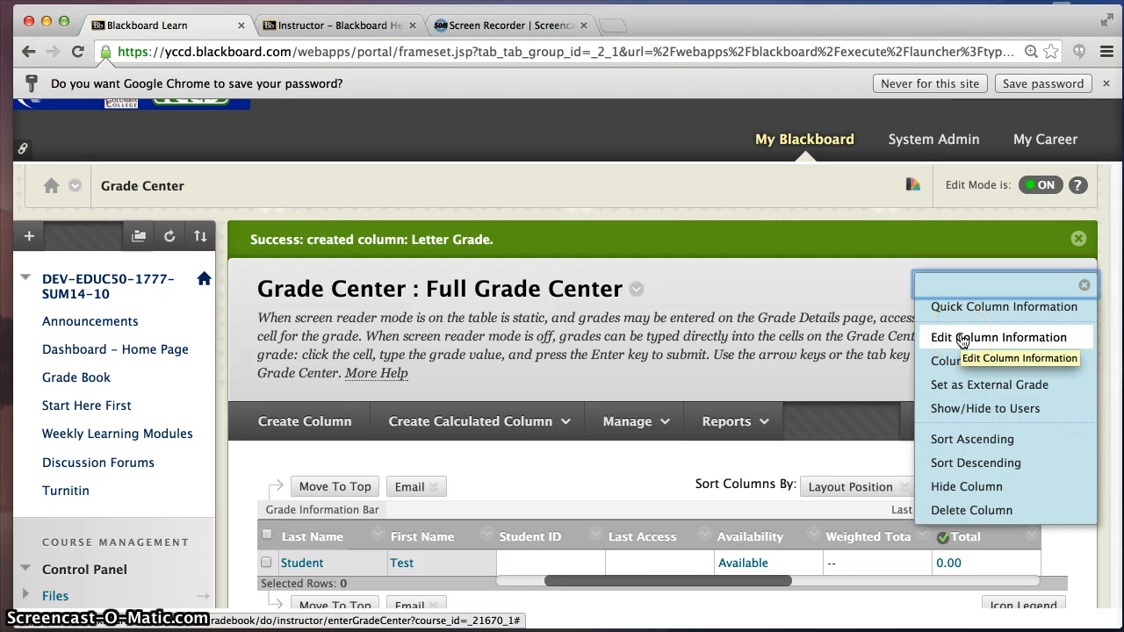
click(868, 254)
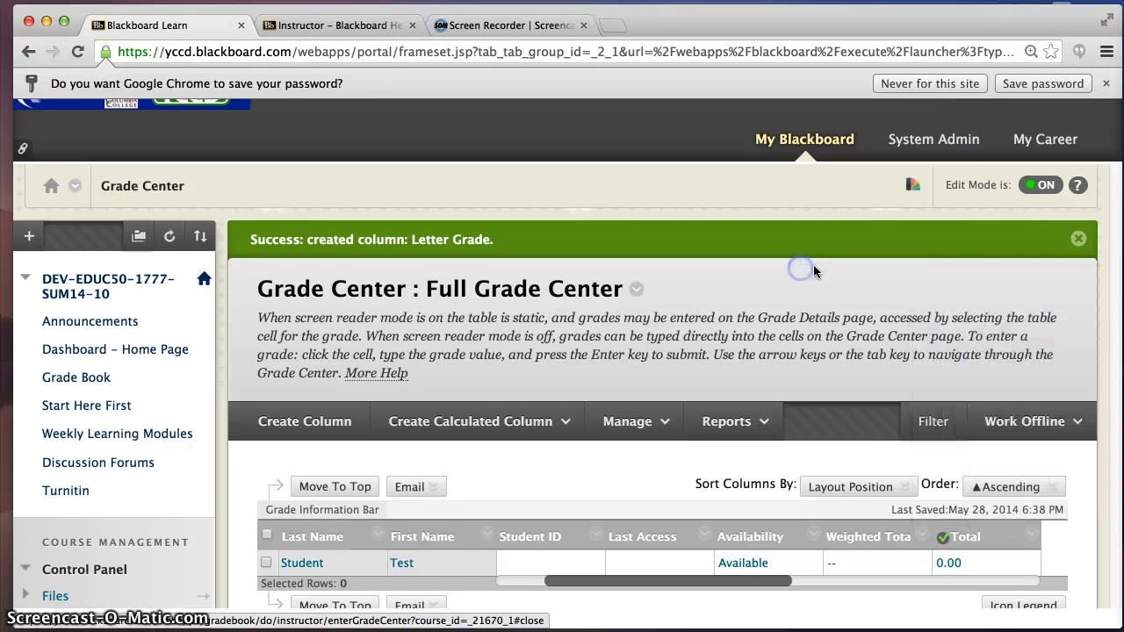
click(1078, 239)
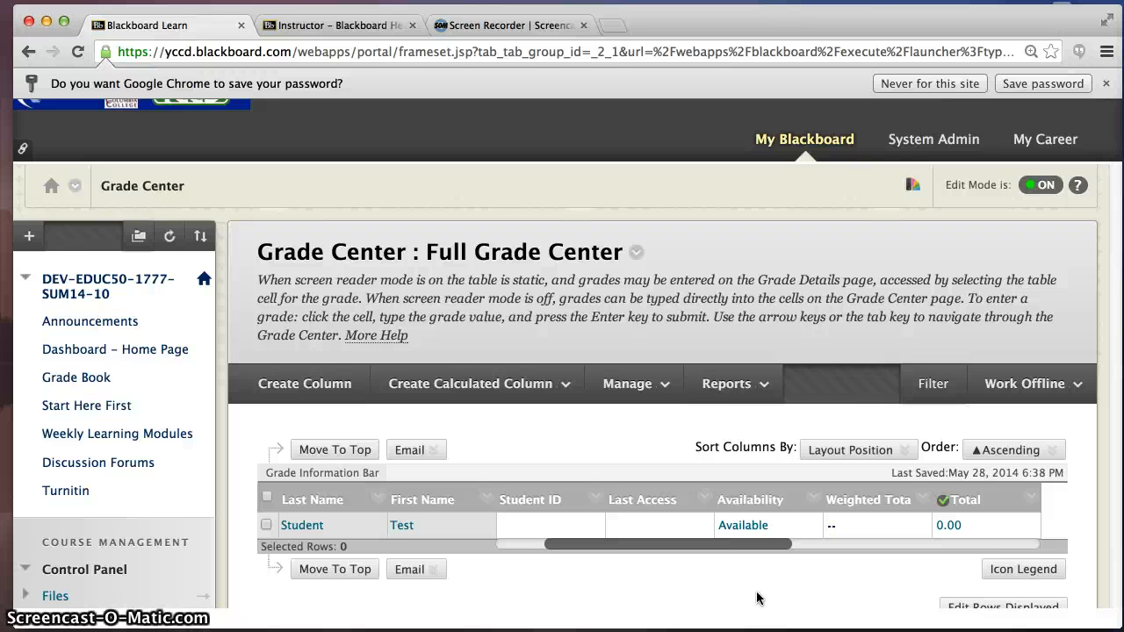
Step: Hide the Username, Student ID and Availability columns on the Column Organization page
click(662, 384)
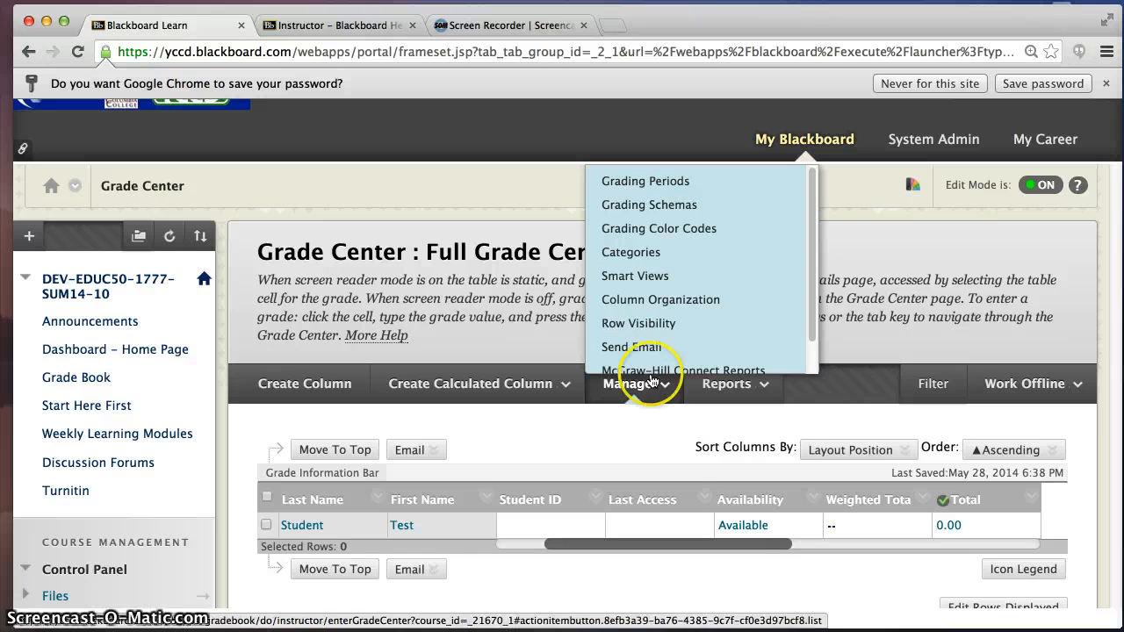
click(658, 298)
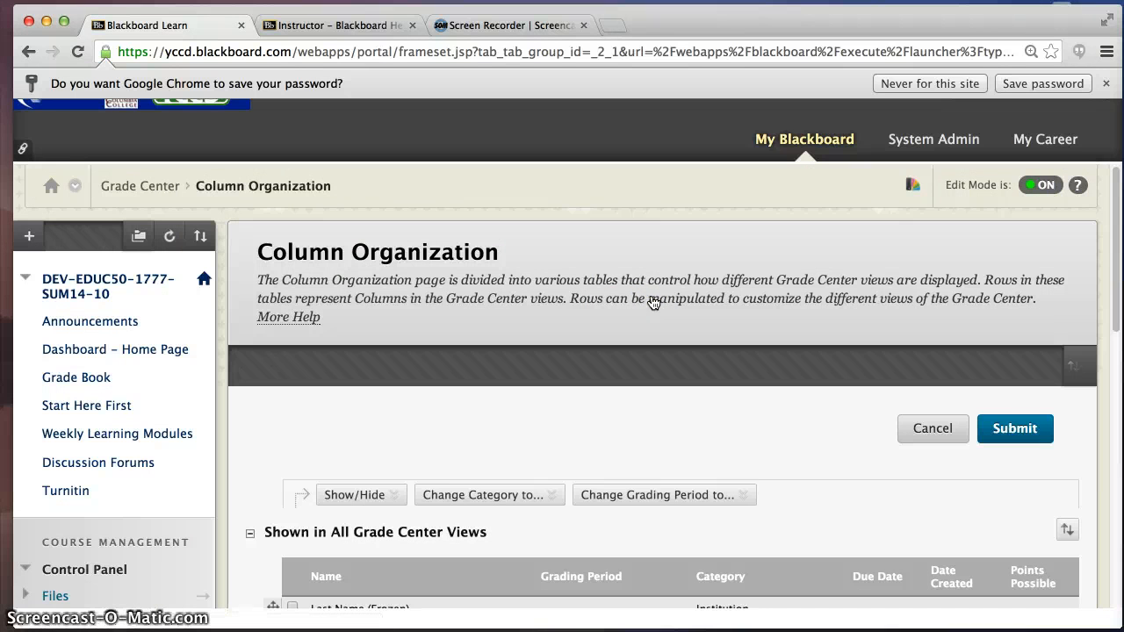
drag(1116, 316, 1115, 423)
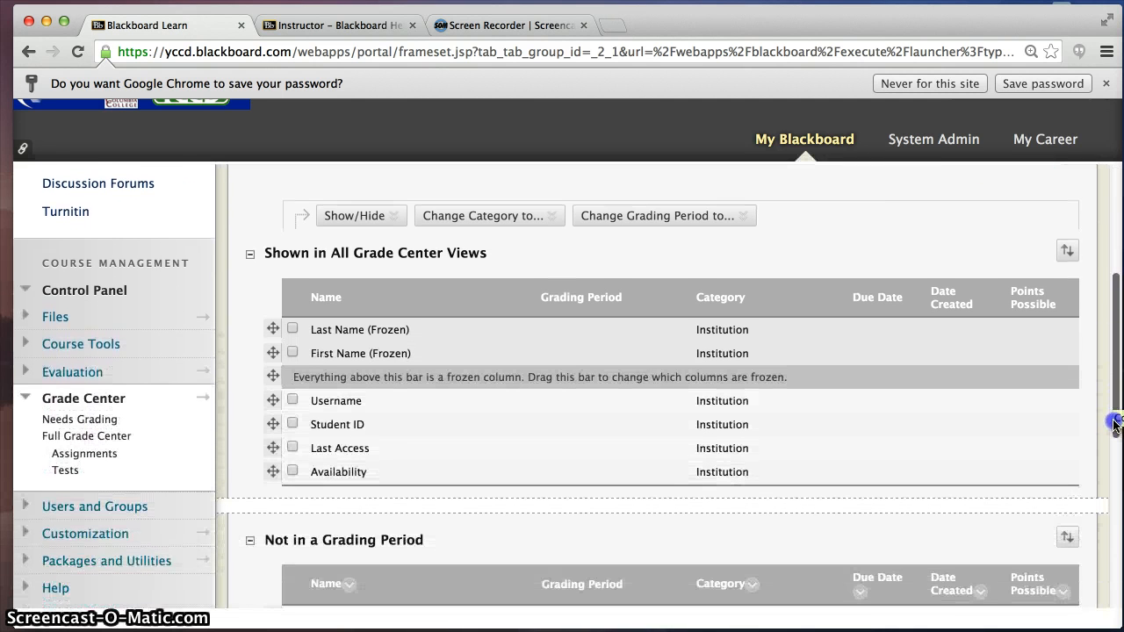
click(292, 471)
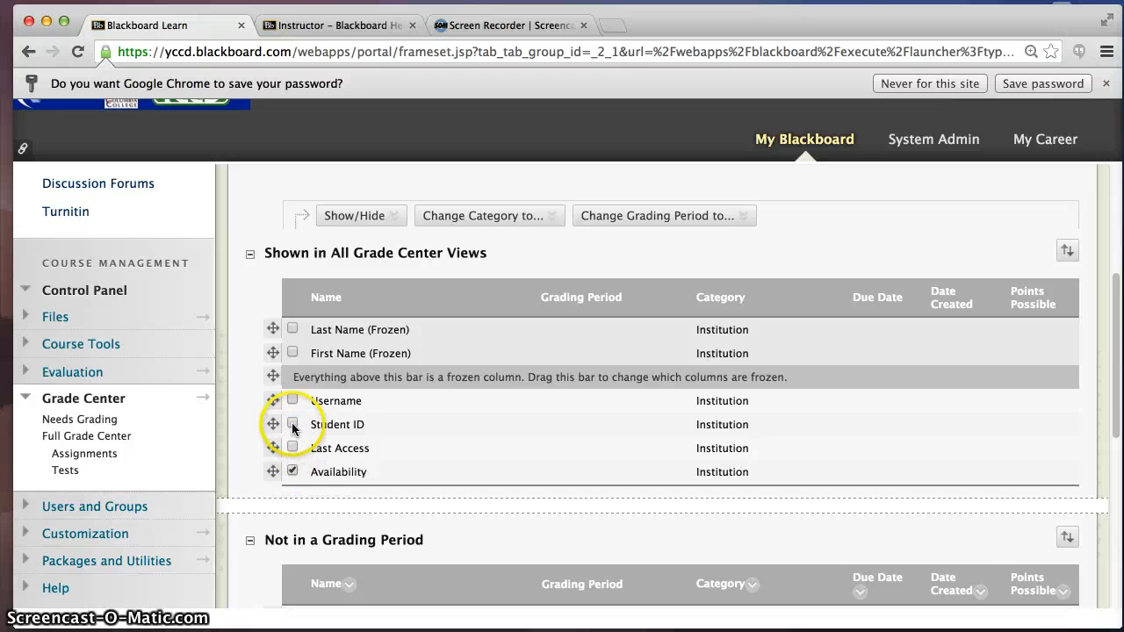
click(292, 424)
click(293, 400)
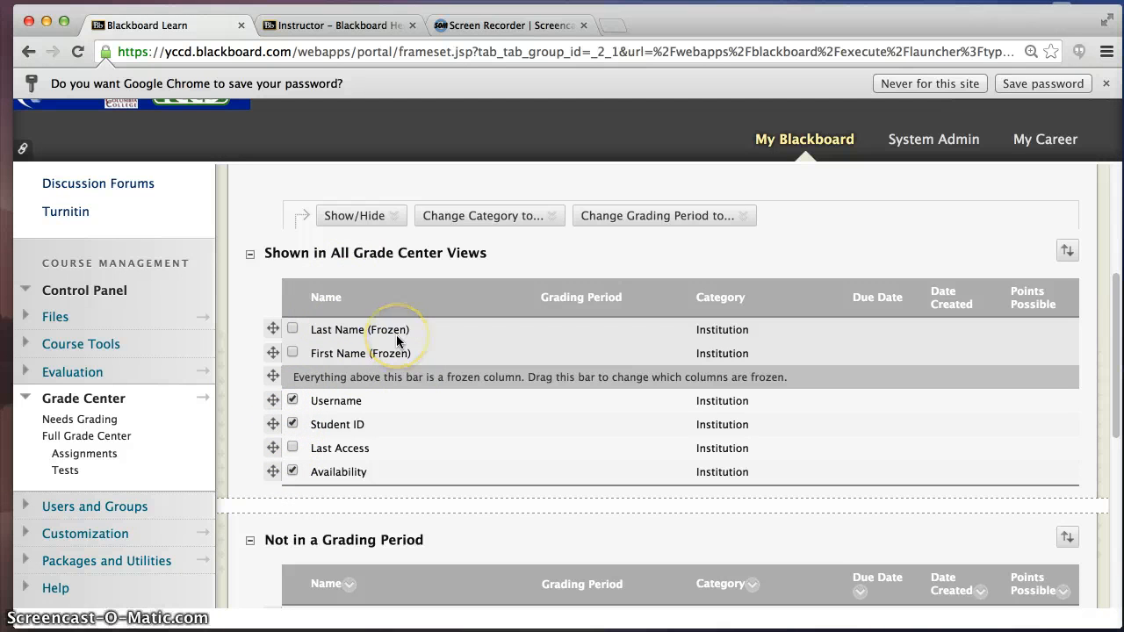
click(355, 217)
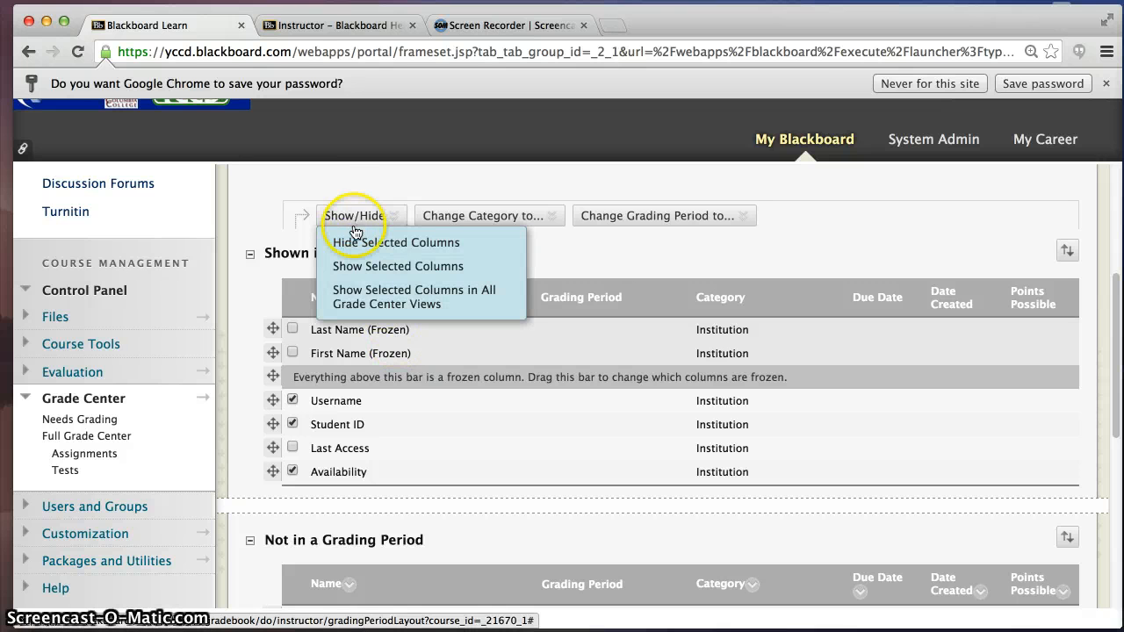
click(364, 242)
click(304, 517)
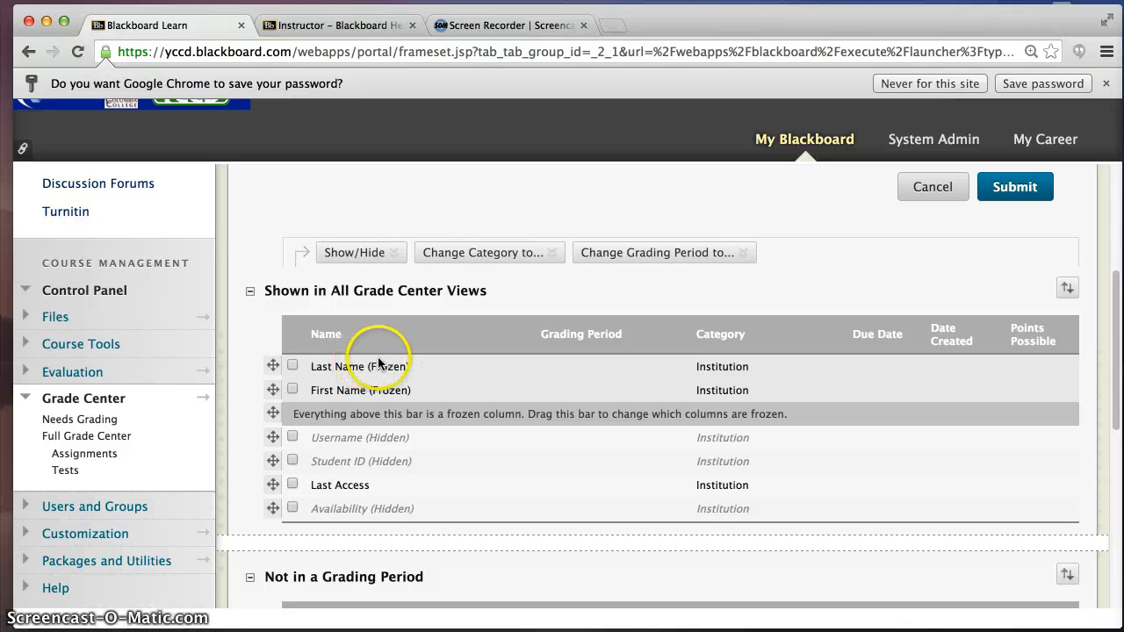
Step: Freeze the Last Access column by moving it above the frozen-column bar, directly below First Name
drag(273, 485, 290, 415)
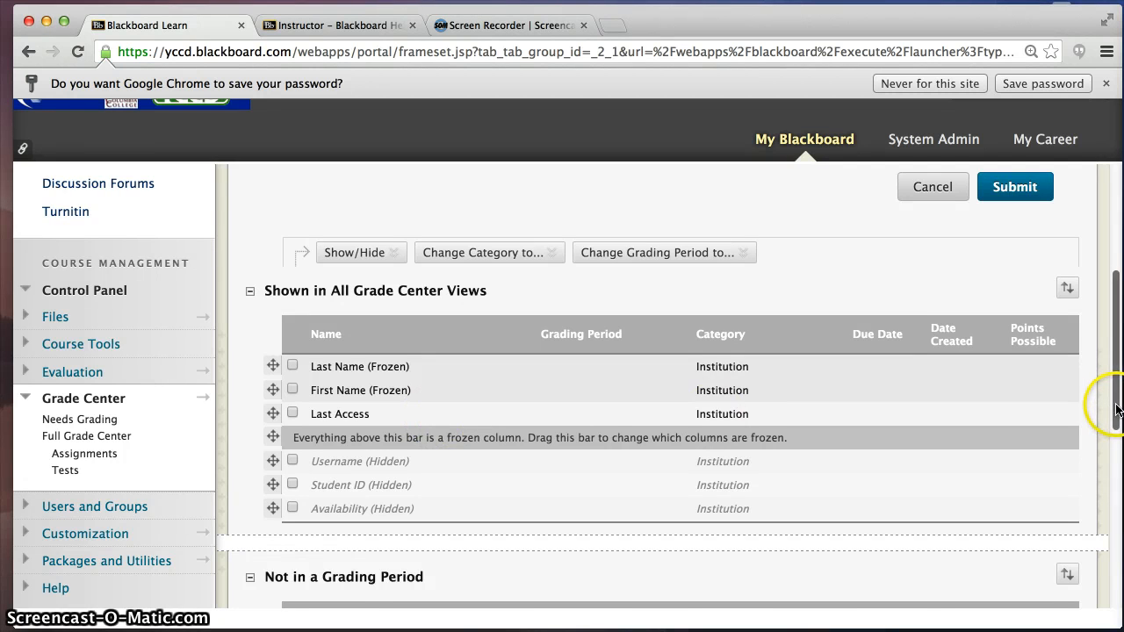
drag(1117, 409, 1111, 550)
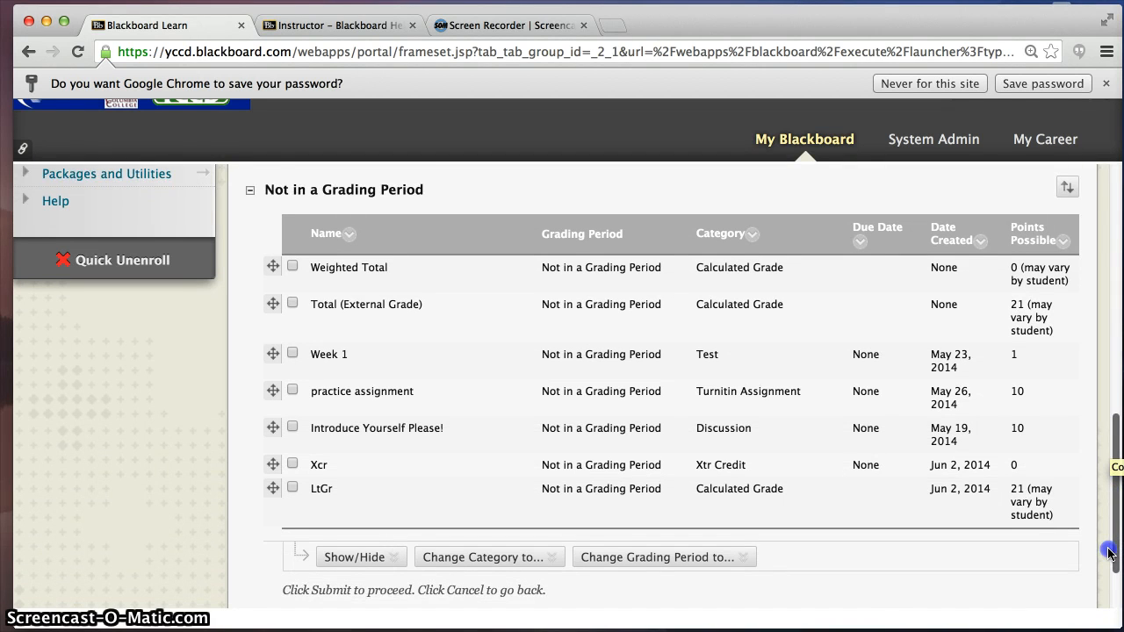
Step: Move the Xcr and LtGr columns above Week 1, with LtGr directly below Total and Xcr under it, and submit the column organization
drag(1109, 552, 1109, 563)
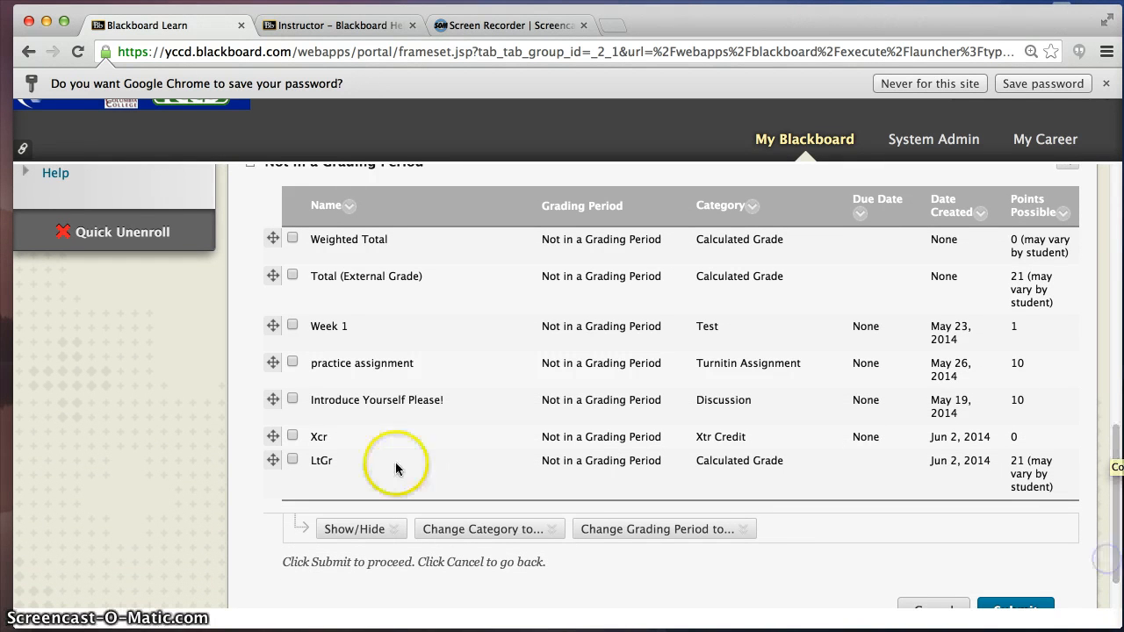
drag(268, 434, 288, 300)
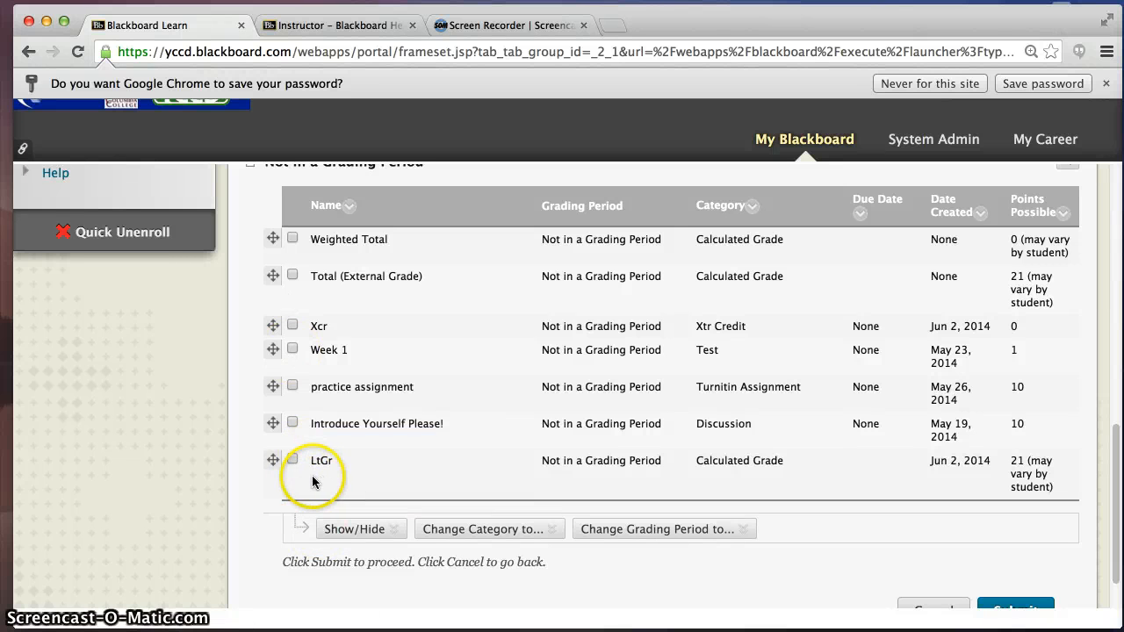
drag(273, 460, 288, 309)
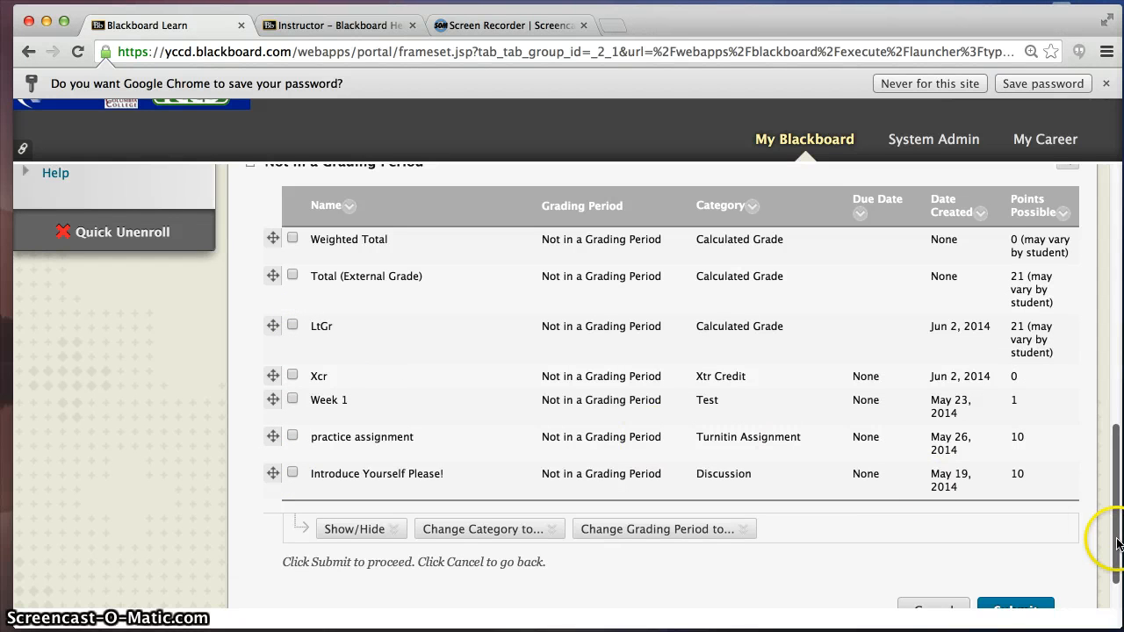
drag(1117, 541, 1116, 568)
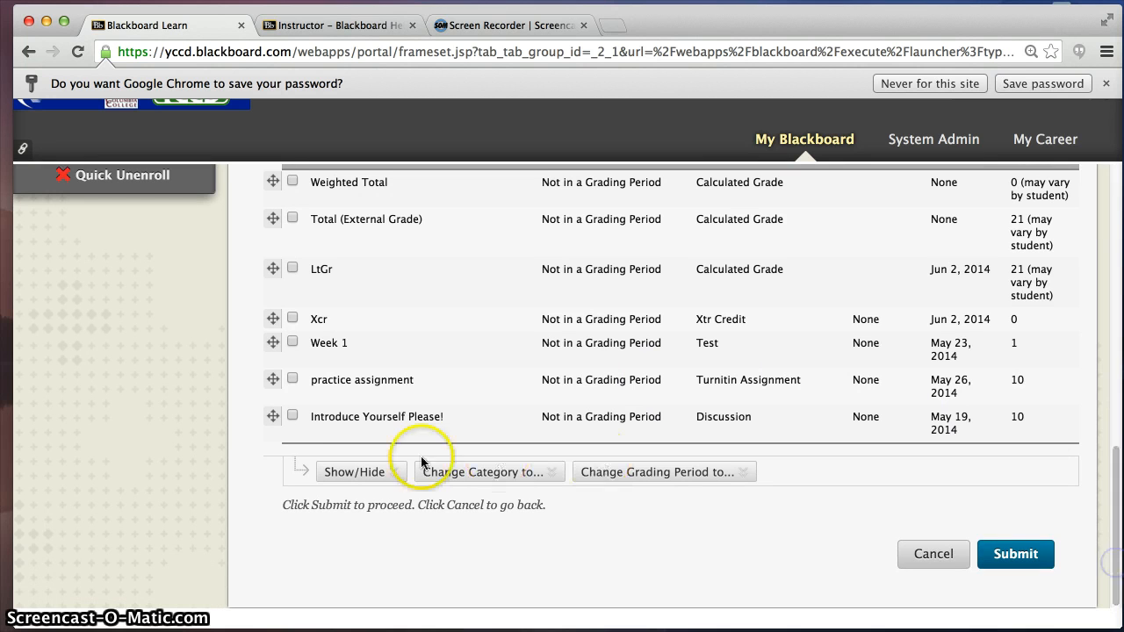
click(291, 416)
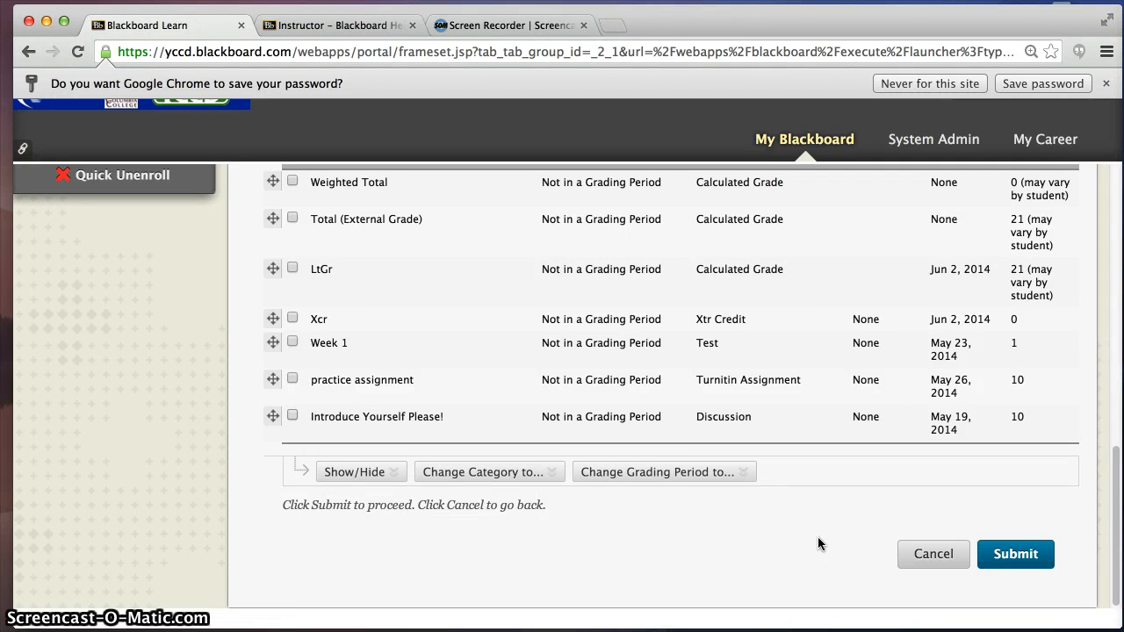
click(1020, 555)
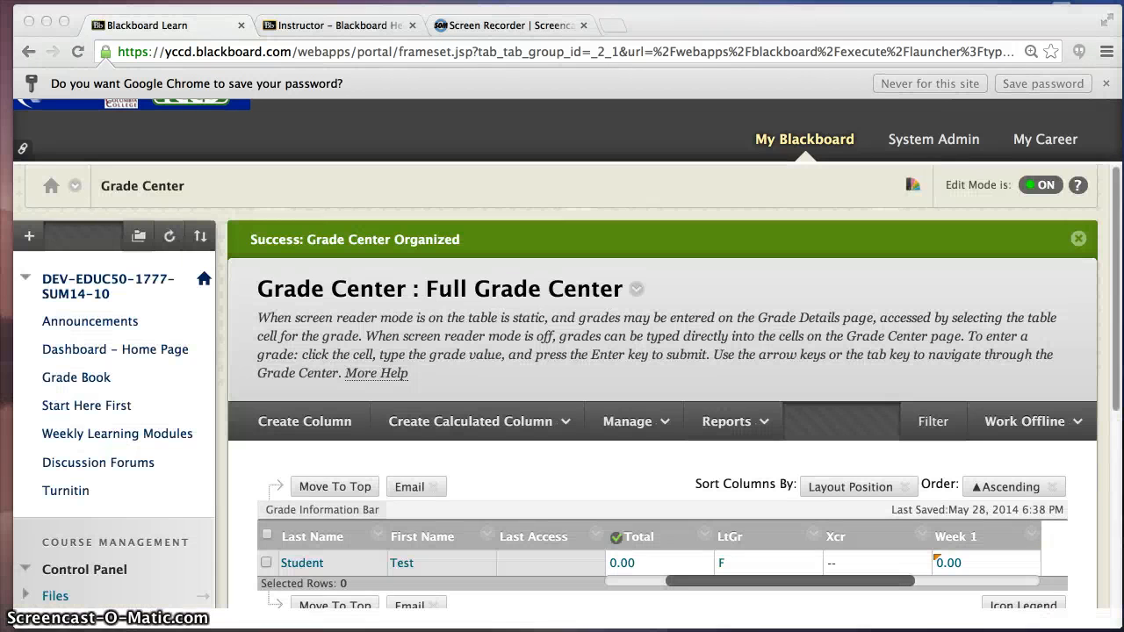
click(1117, 400)
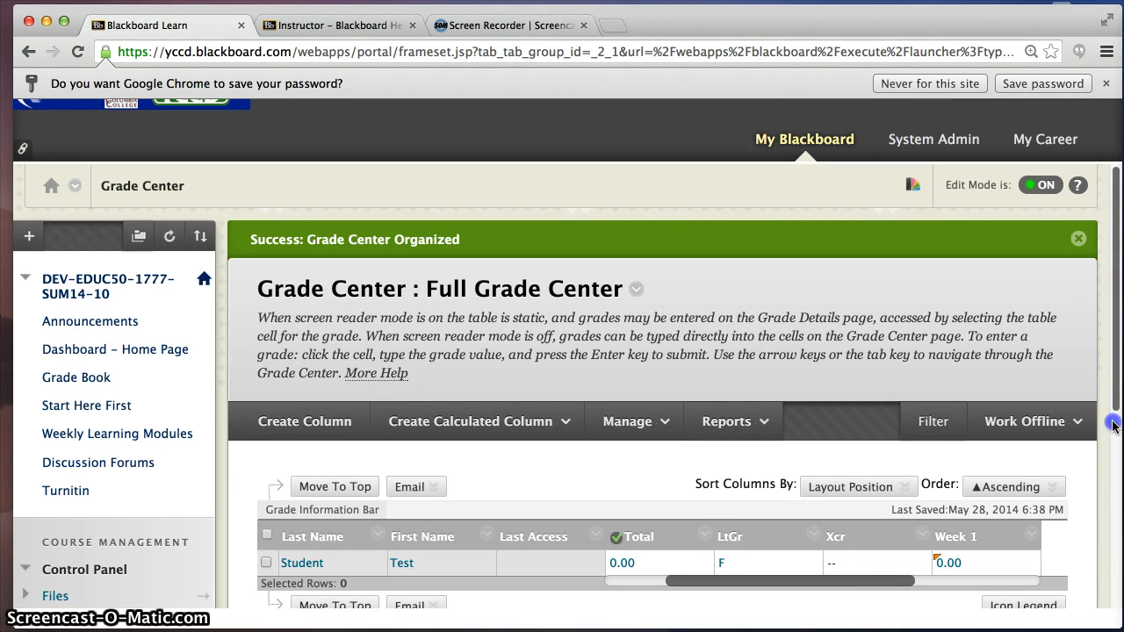
drag(760, 582, 621, 586)
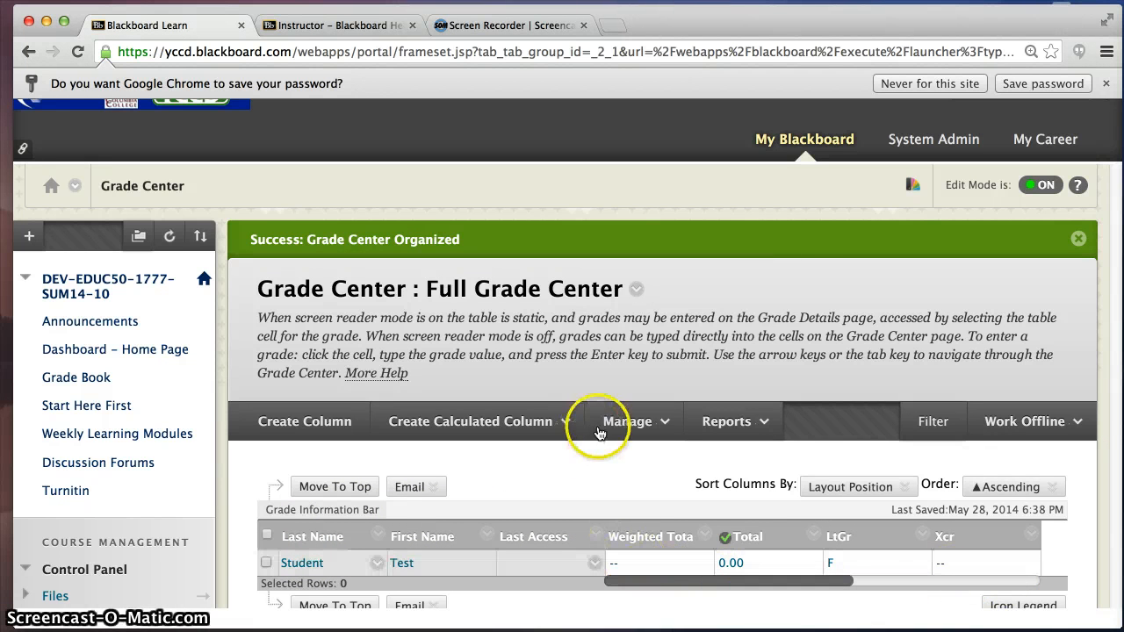
Step: Remove the Tests and Assignments smart views from the Grade Center favorites and confirm the Smart Views page
click(652, 422)
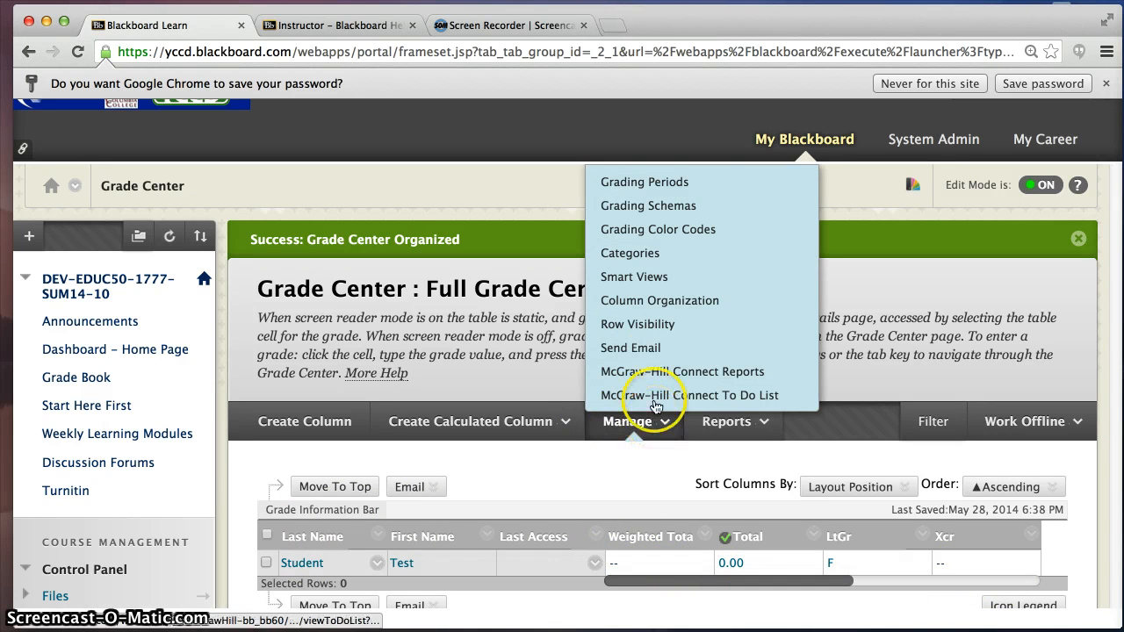
click(637, 279)
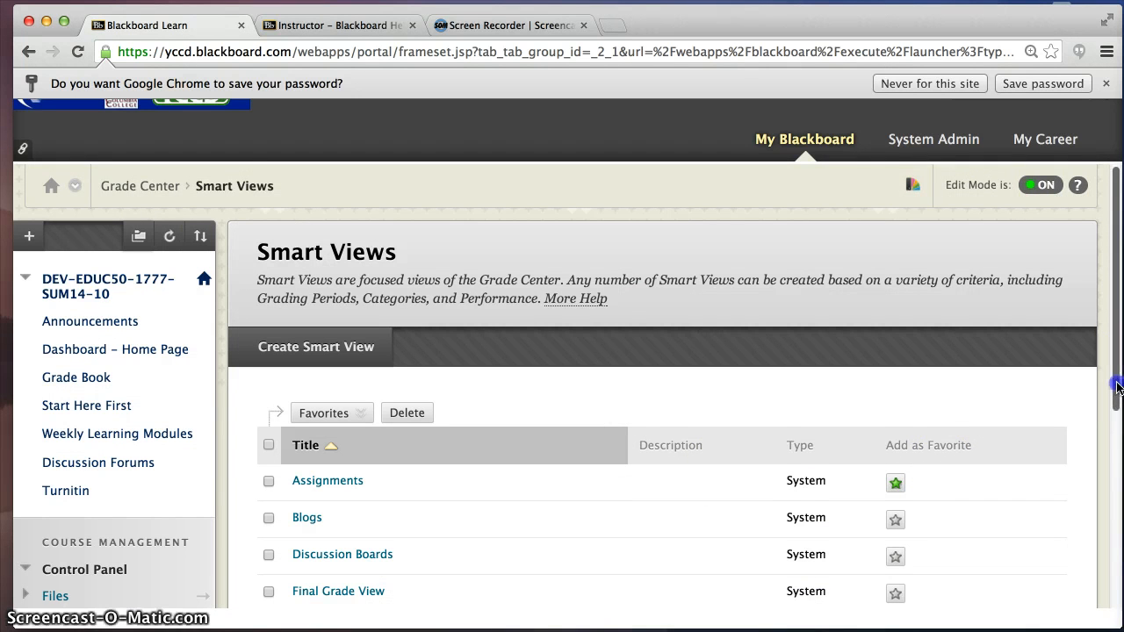
drag(1117, 388, 1117, 495)
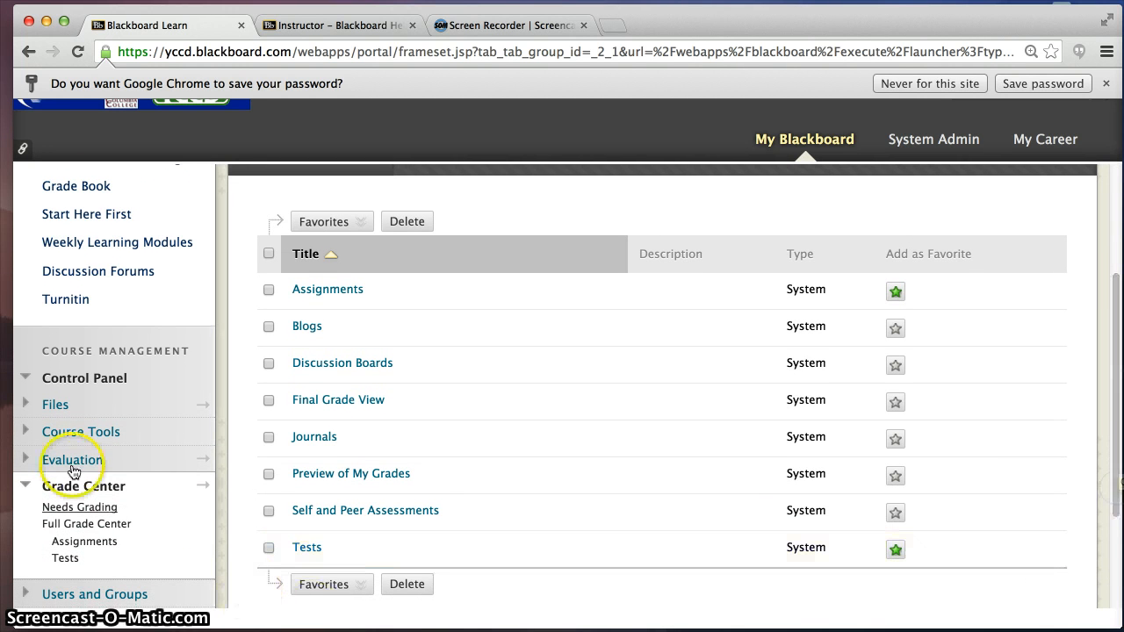
click(896, 550)
click(895, 291)
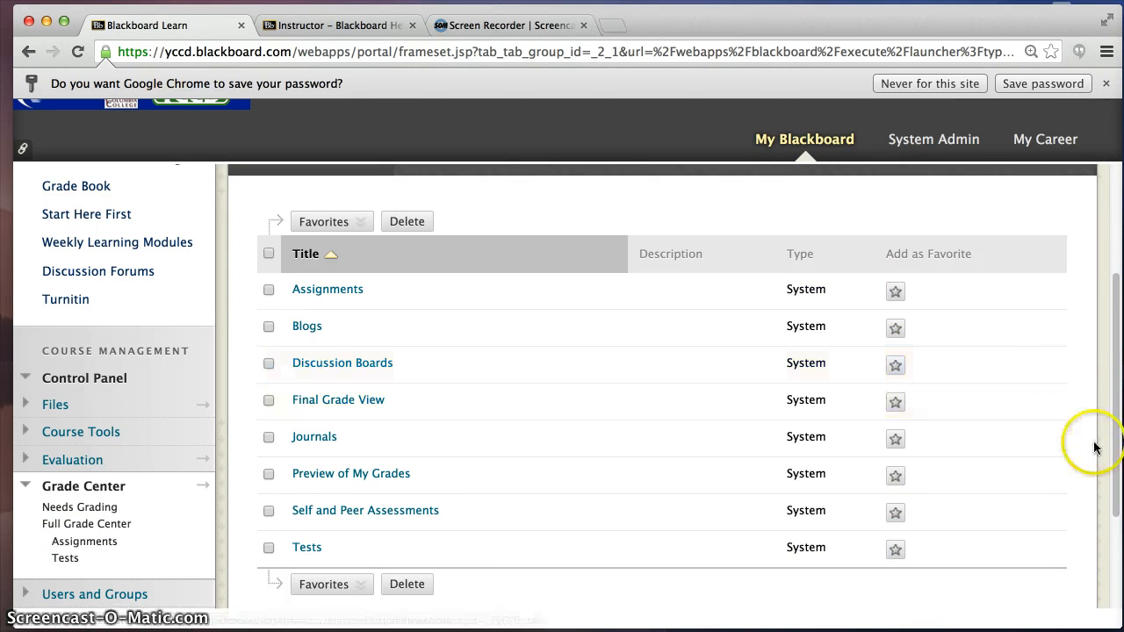
drag(1116, 491, 1116, 550)
click(1072, 543)
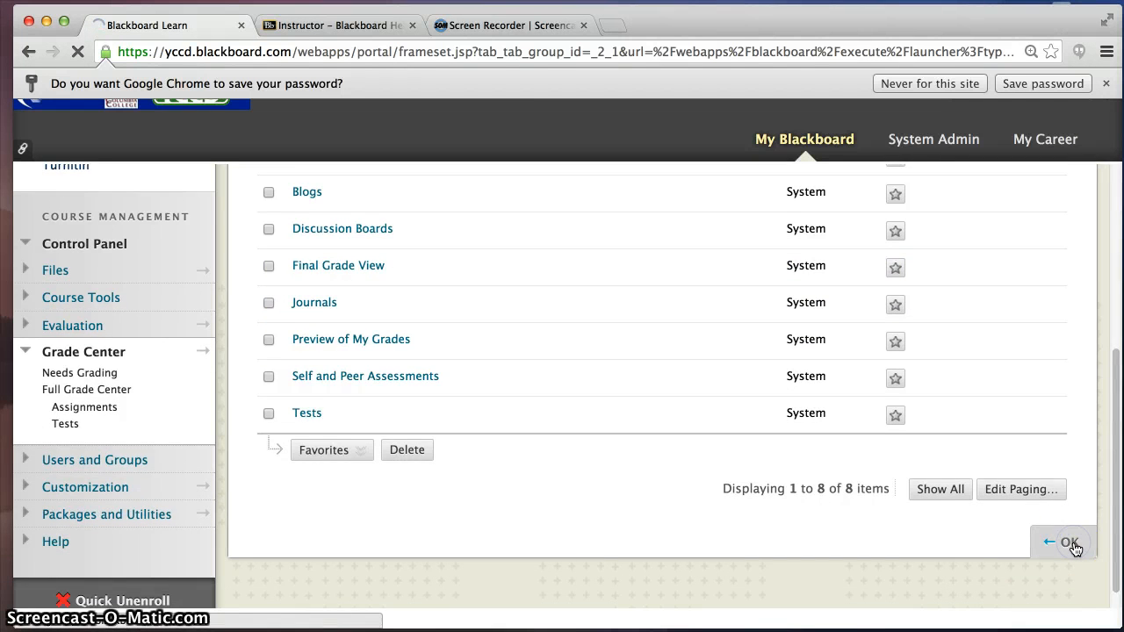